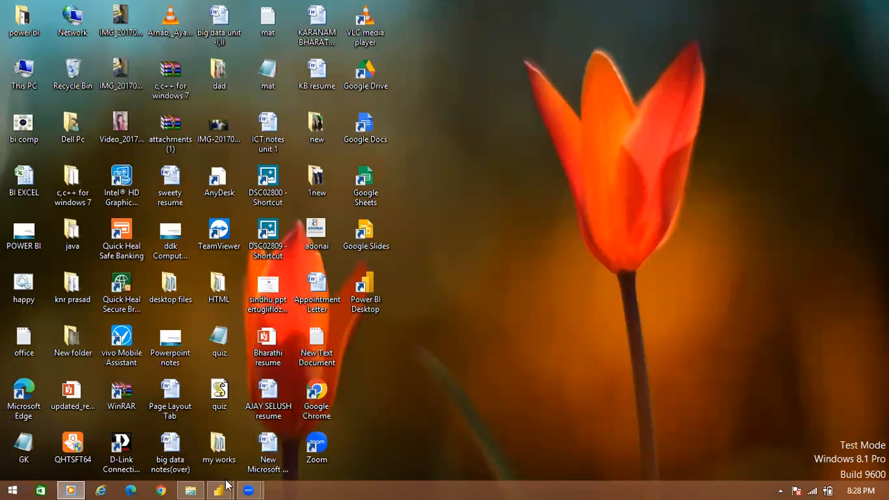
Switch to the untitled Power BI Desktop report and expand its Filters and Data panes.
mouse_move(226, 484)
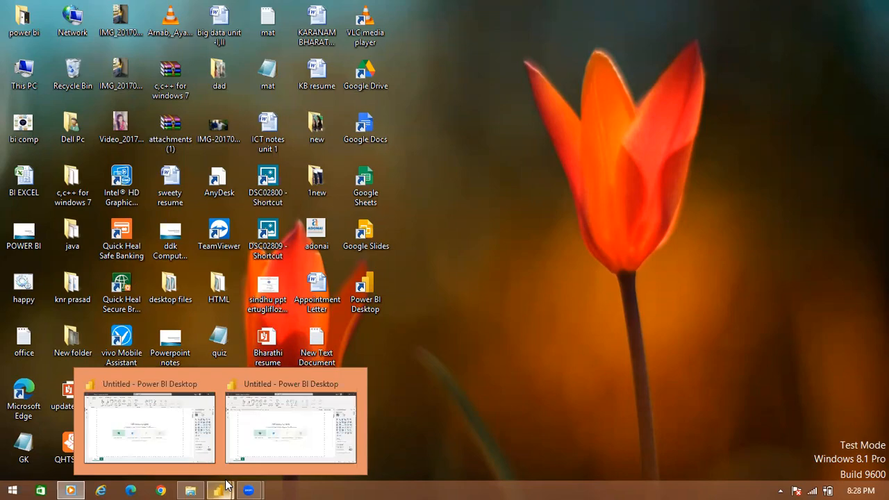
click(263, 450)
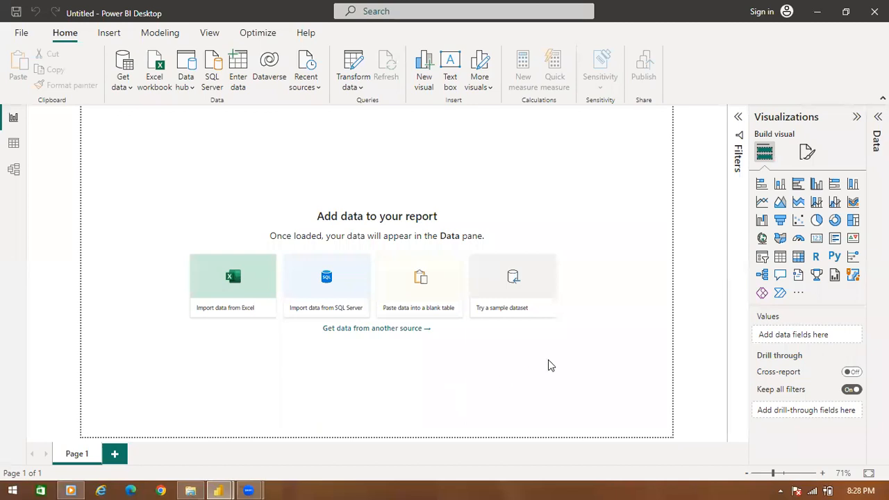
click(739, 120)
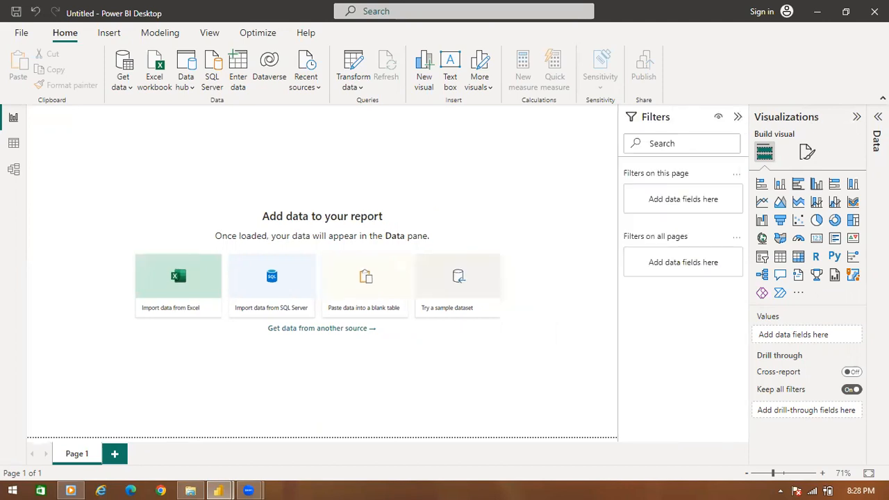
click(878, 117)
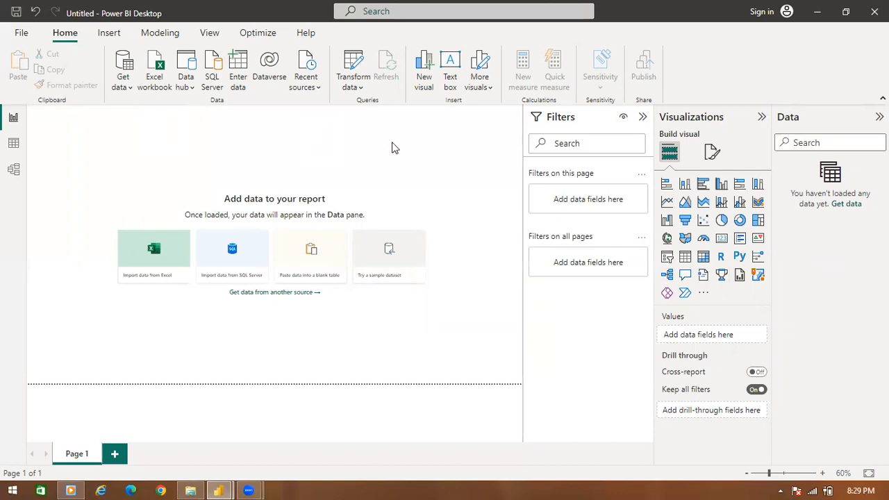
Import Sheet1 from the Excel workbook BI EXCEL.xlsx on the Desktop and load it into the report.
click(130, 87)
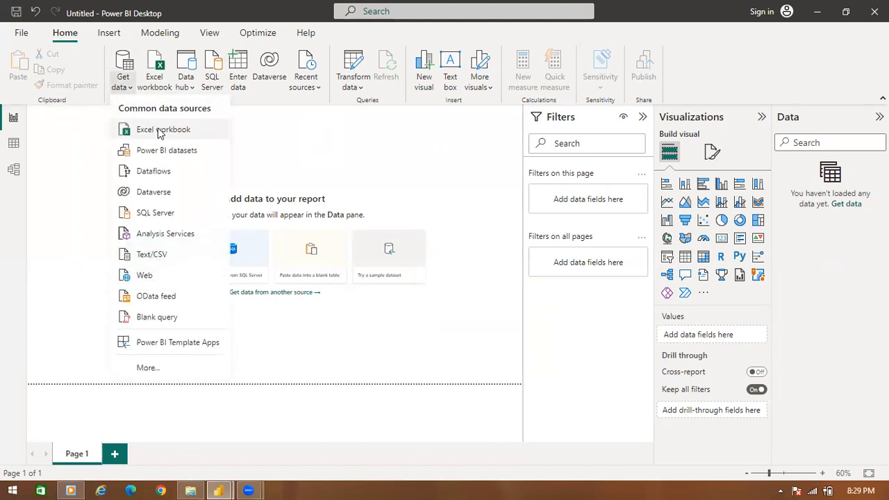
click(158, 129)
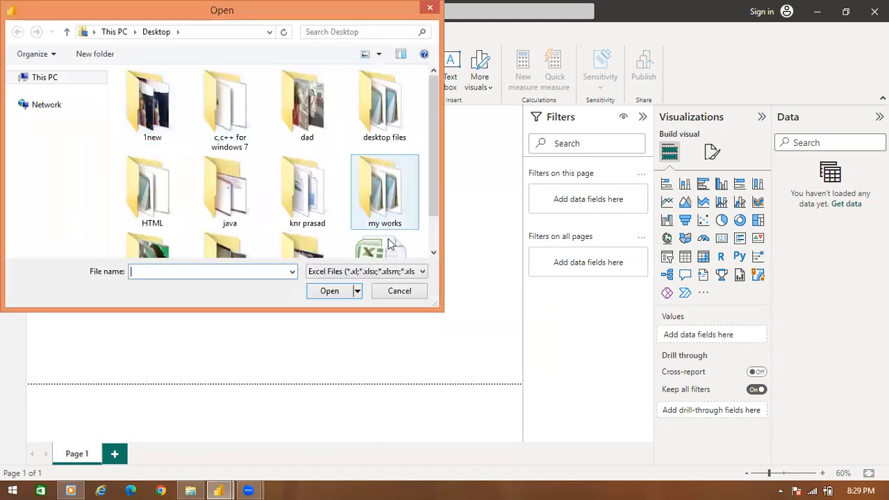
scroll(431, 235, down, 1)
click(381, 256)
click(338, 290)
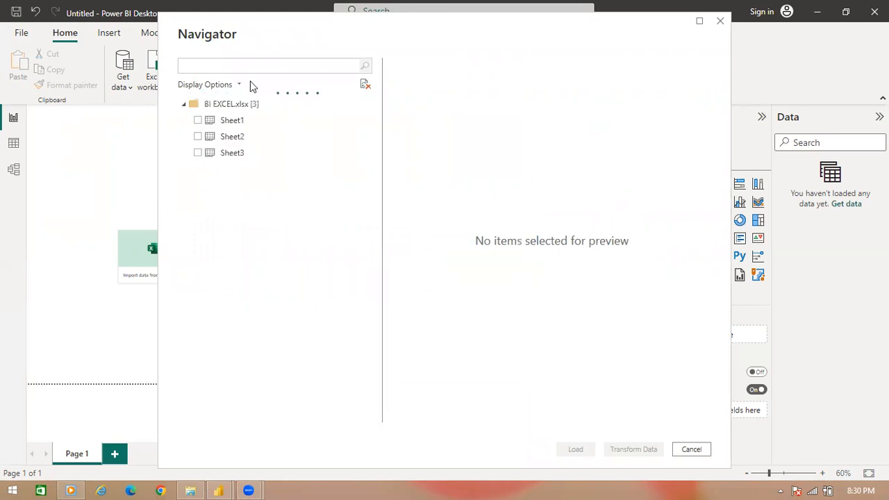
click(199, 121)
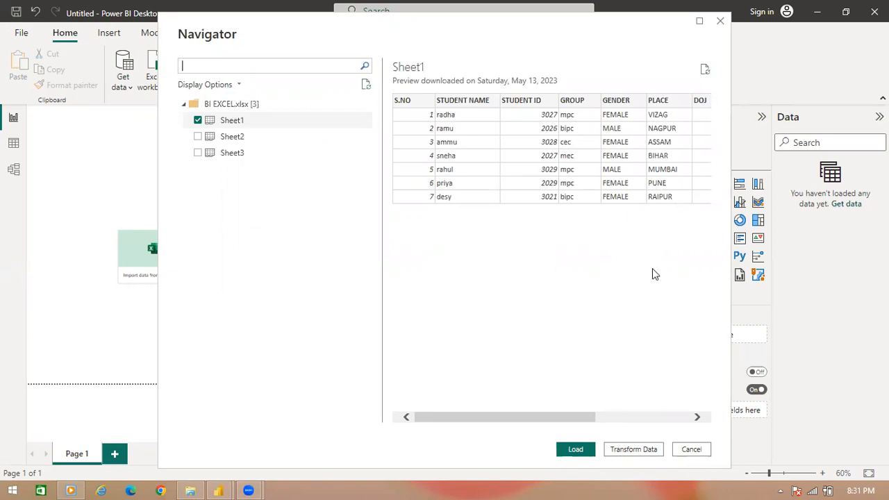
click(574, 450)
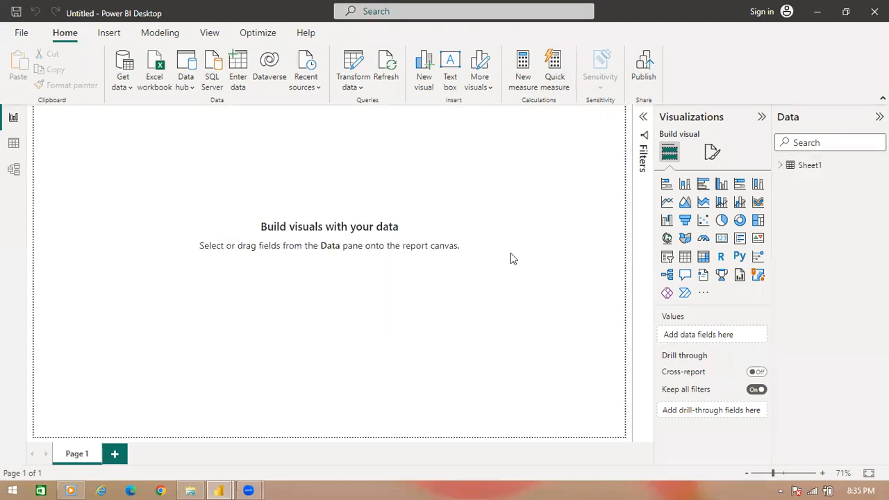
Expand the Sheet1 table's fields and add an empty clustered column chart to the report page.
click(781, 166)
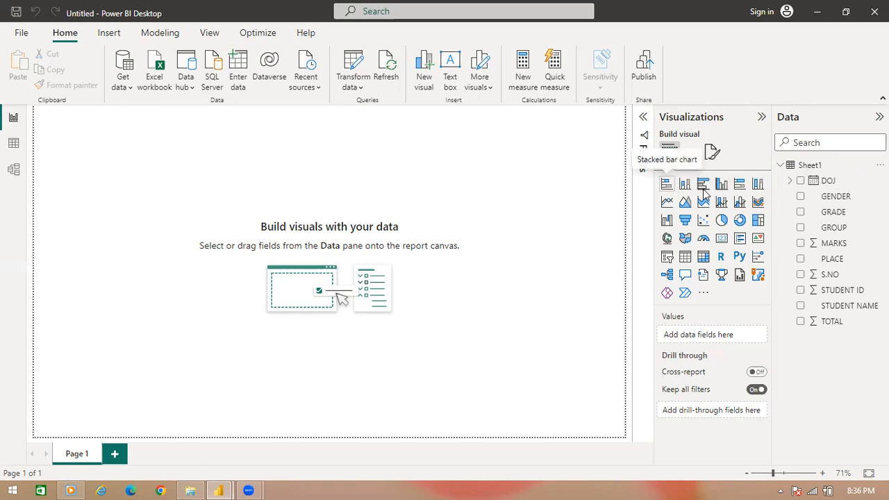
click(720, 187)
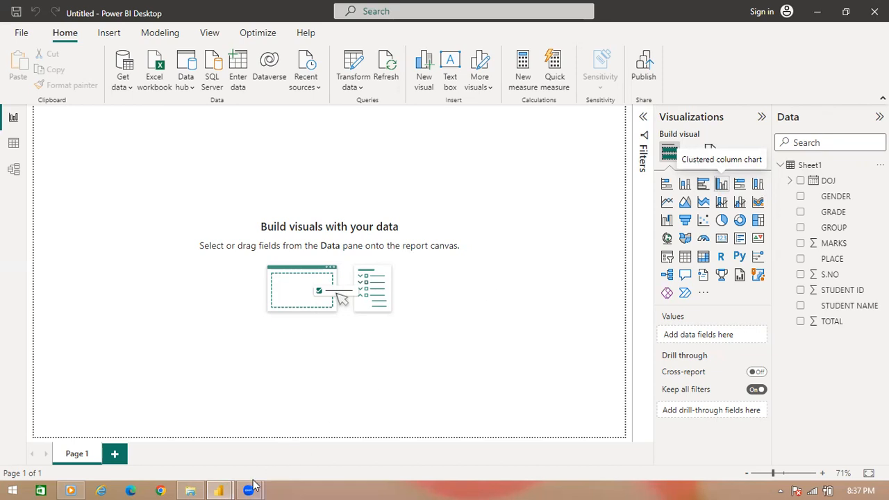
mouse_move(226, 485)
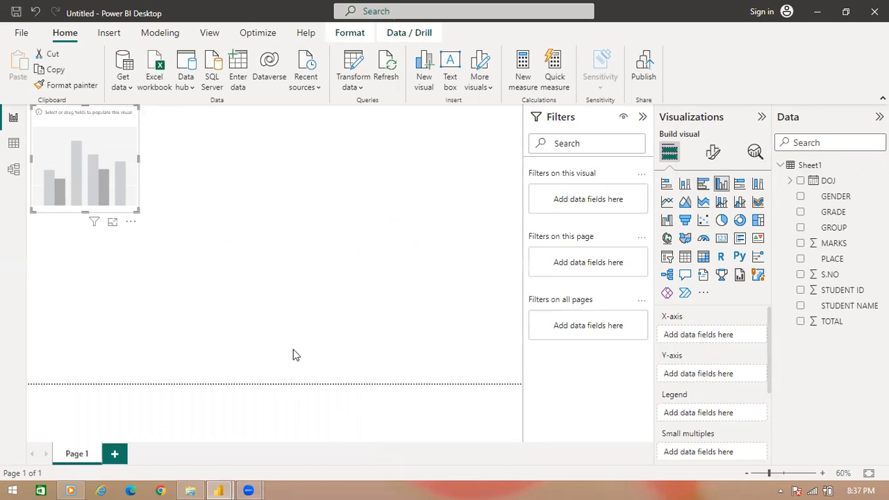
Rename report page Page 1 as "chart".
right_click(81, 455)
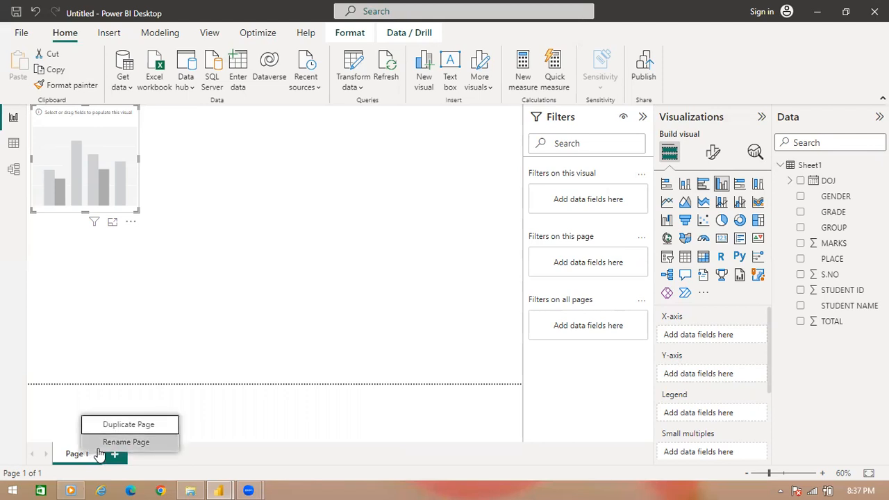
click(123, 443)
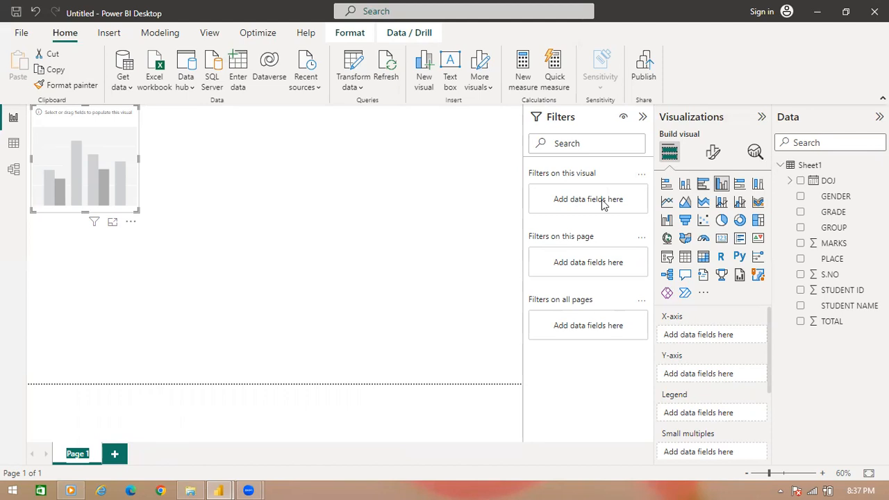
text(chart)
key(Return)
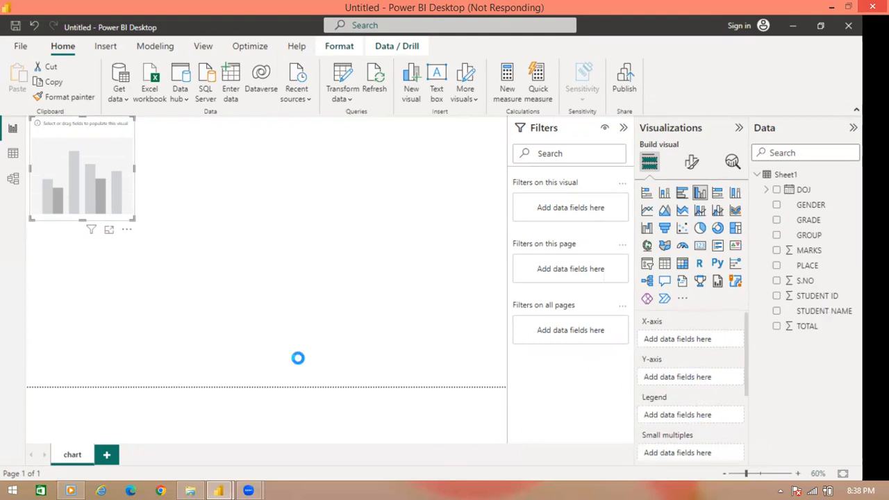
mouse_move(232, 484)
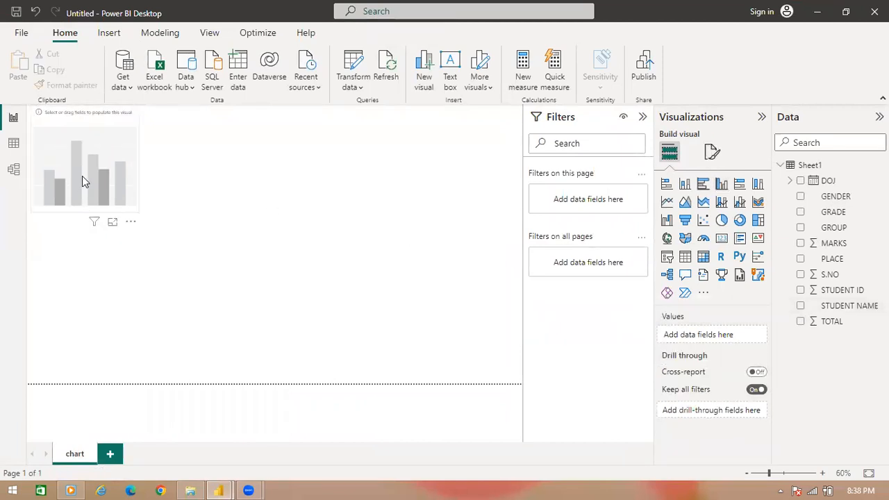
Add the STUDENT NAME field to the column chart's X-axis and view its data category options.
click(801, 308)
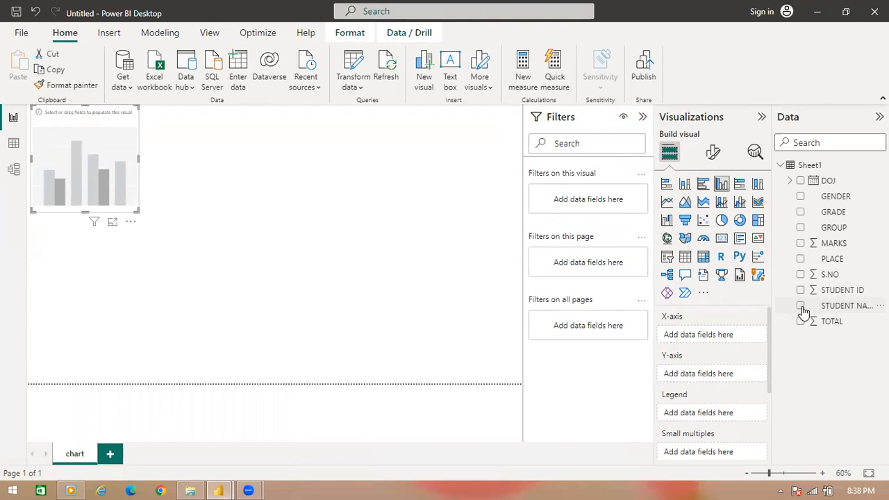
click(802, 307)
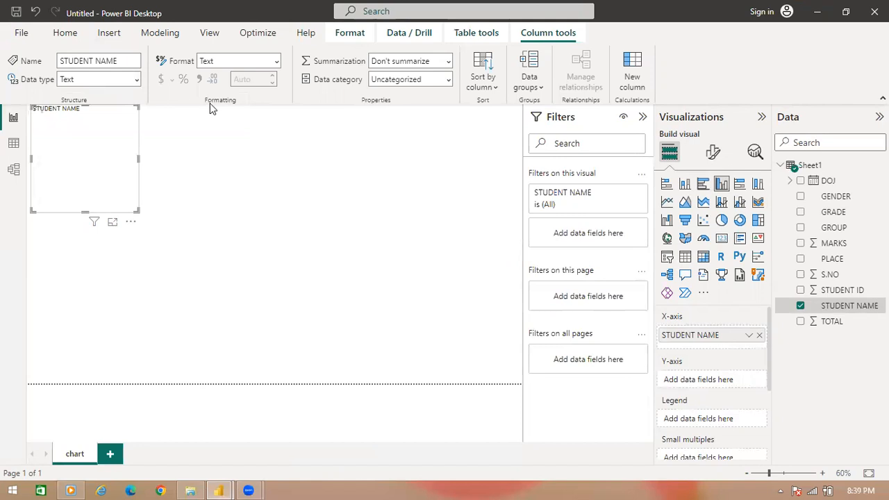
click(448, 80)
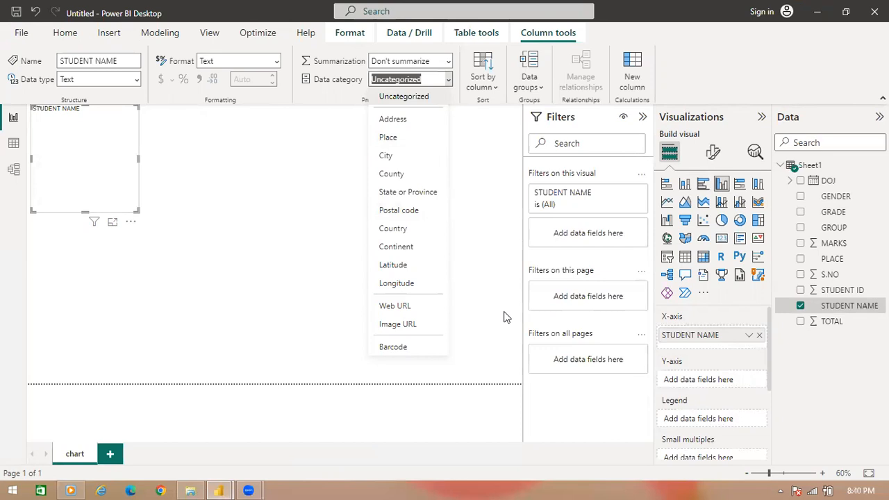
click(830, 360)
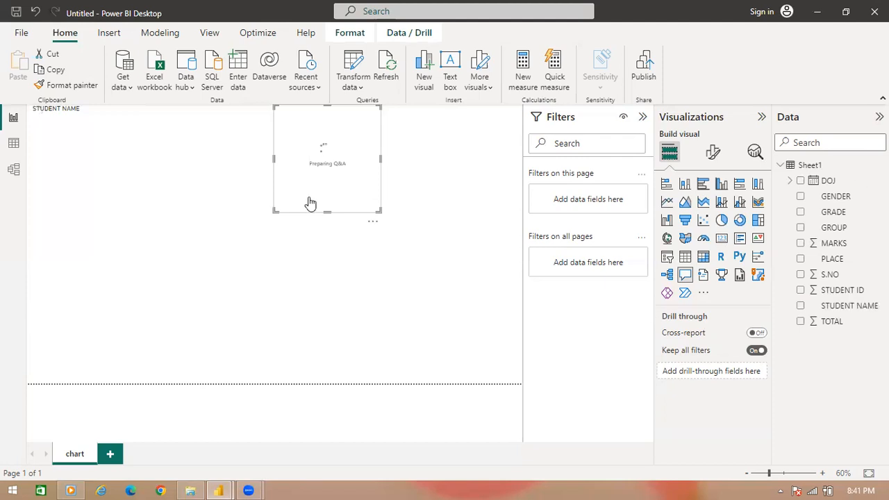
Remove the Q&A visual from the report page.
click(373, 222)
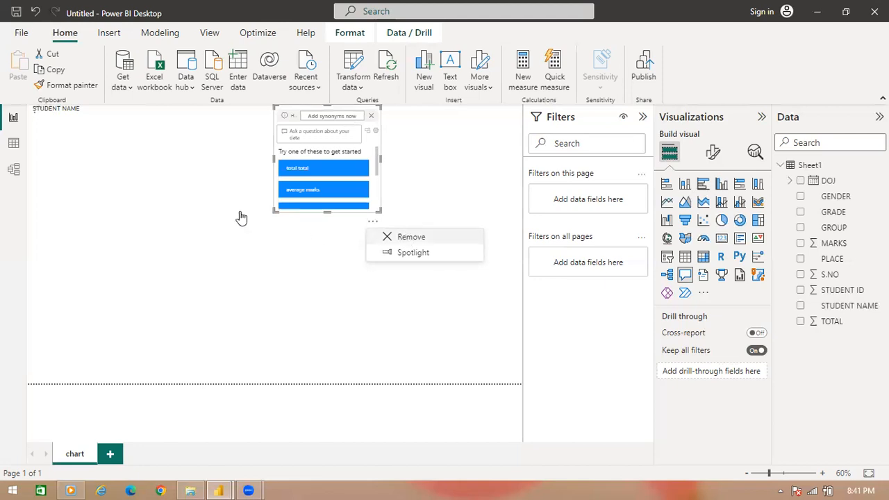
click(411, 238)
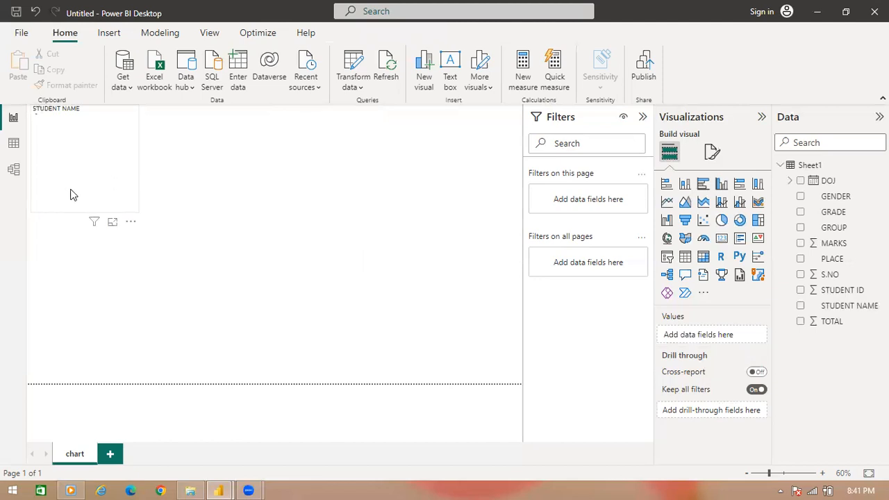
Add PLACE as the column chart's small multiples and the count of STUDENT ID as its Y-axis.
click(121, 205)
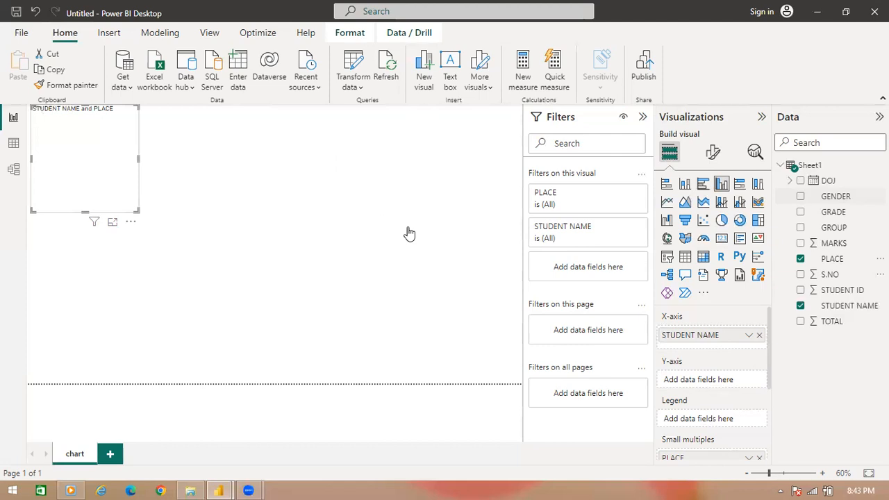
click(800, 290)
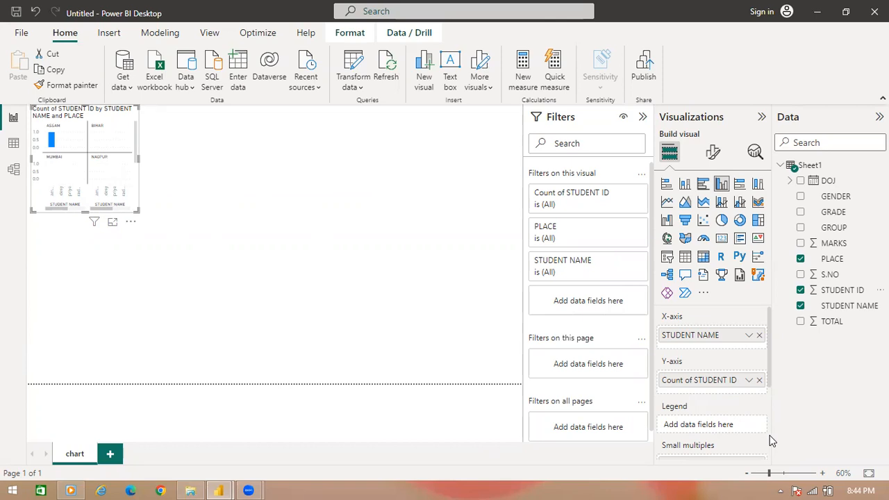
scroll(769, 441, down, 3)
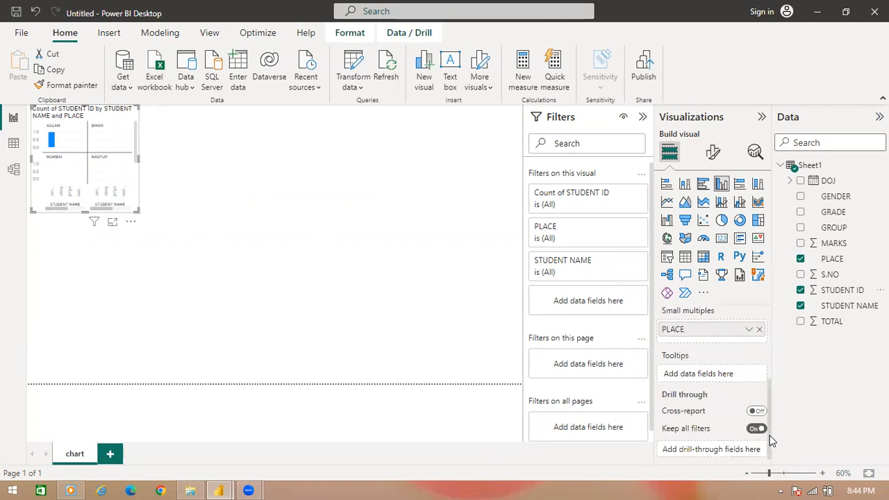
Examine the column chart's visual formatting options, including the X-axis value font and colour settings.
click(713, 153)
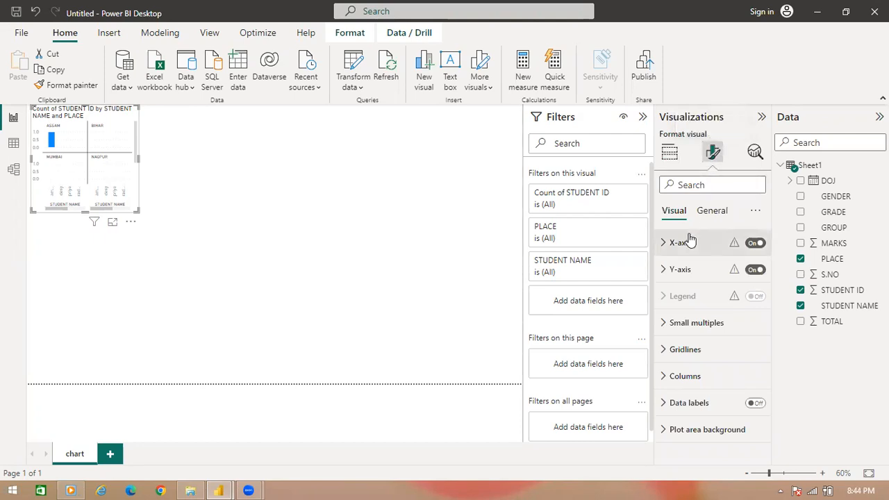
click(670, 249)
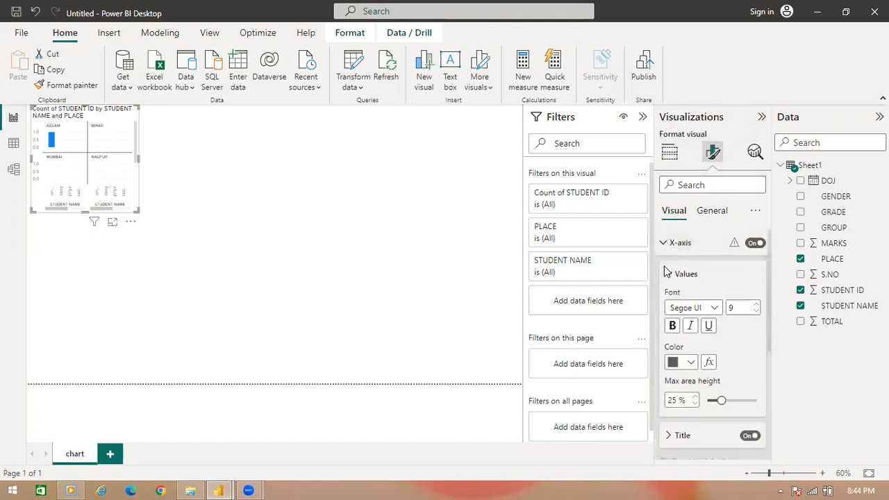
click(690, 364)
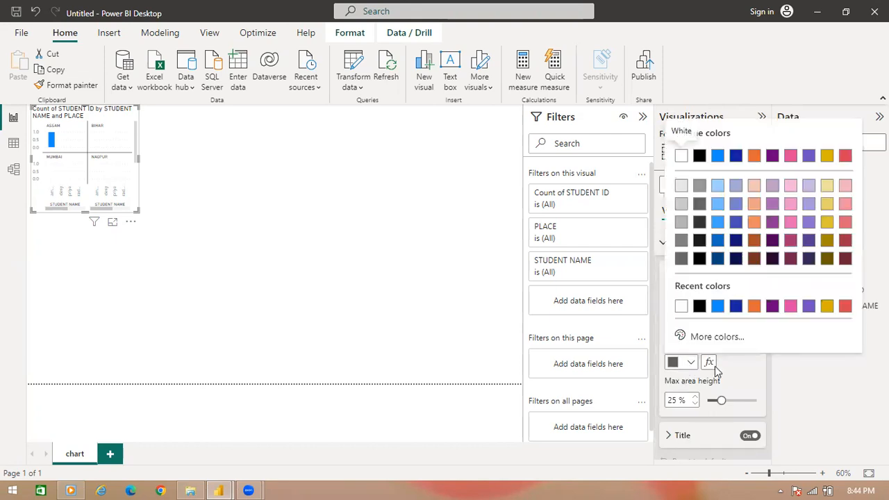
click(768, 440)
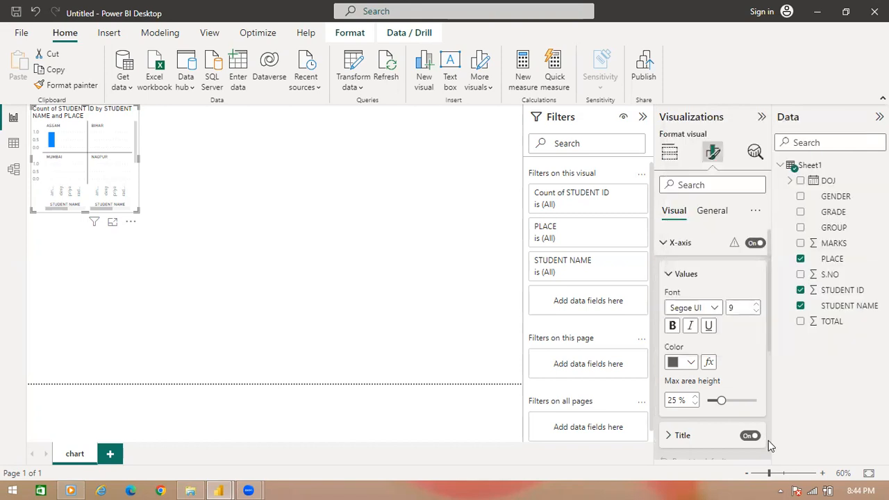
scroll(768, 446, down, 5)
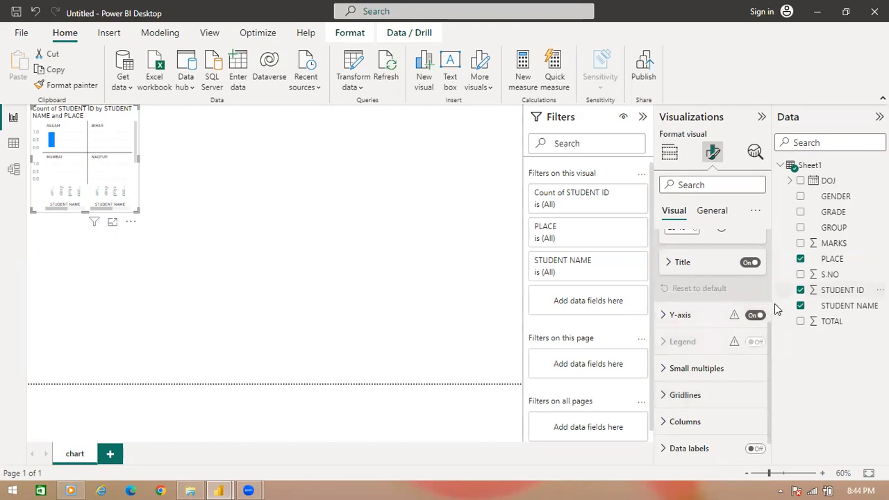
scroll(770, 281, up, 5)
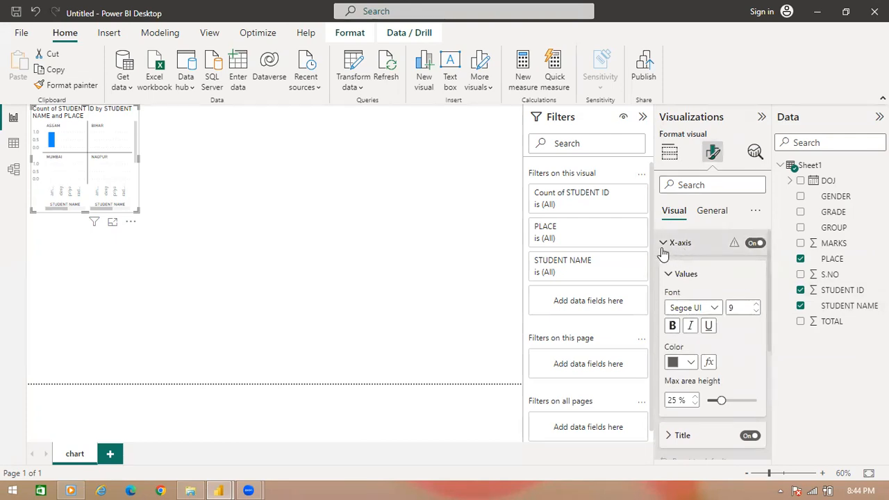
click(664, 245)
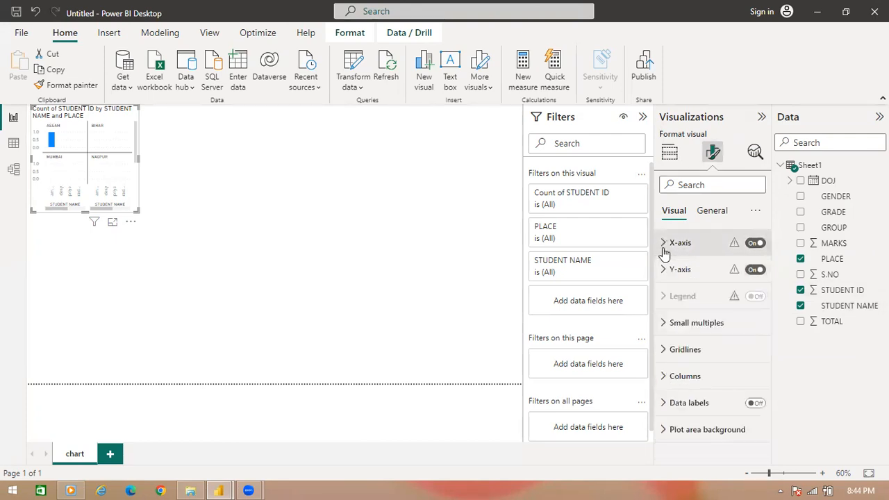
click(664, 244)
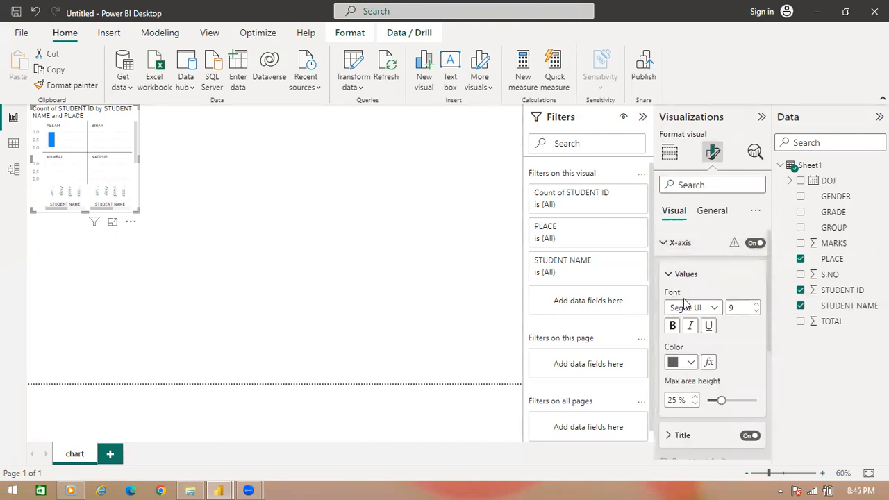
Try bold text and font size 8 on the X-axis values, and return the size to 9.
click(673, 325)
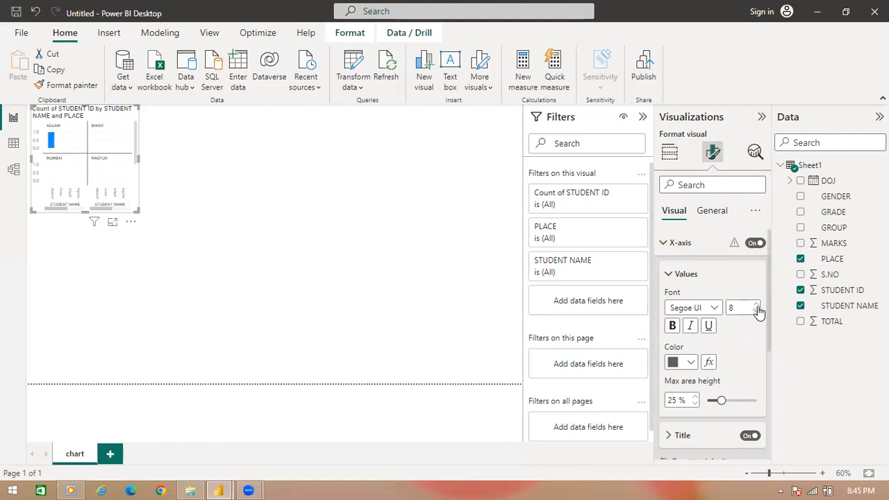
click(758, 305)
click(757, 305)
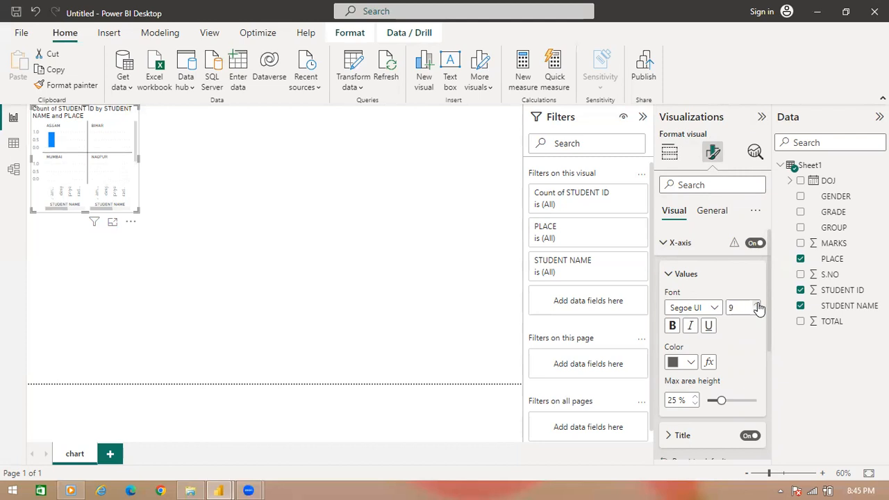
Set the font size of the column chart's X-axis values to 13 and collapse the X-axis settings.
click(757, 305)
click(757, 305)
click(757, 305)
click(757, 305)
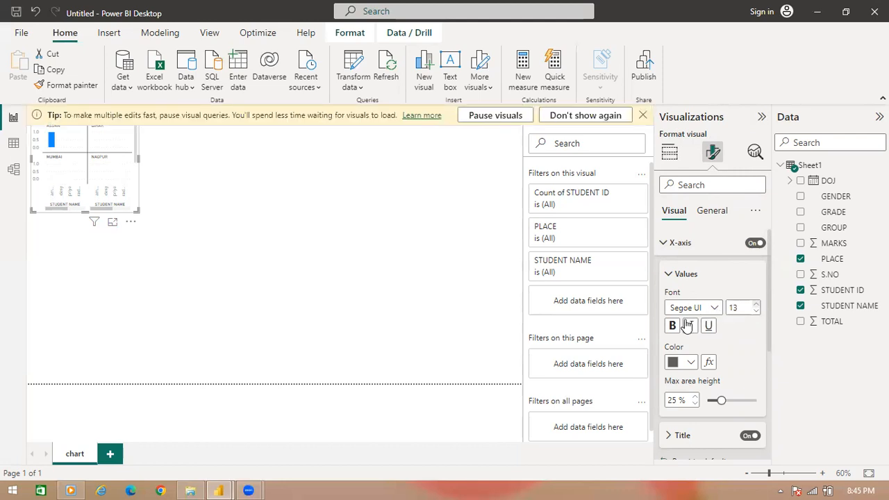
click(666, 244)
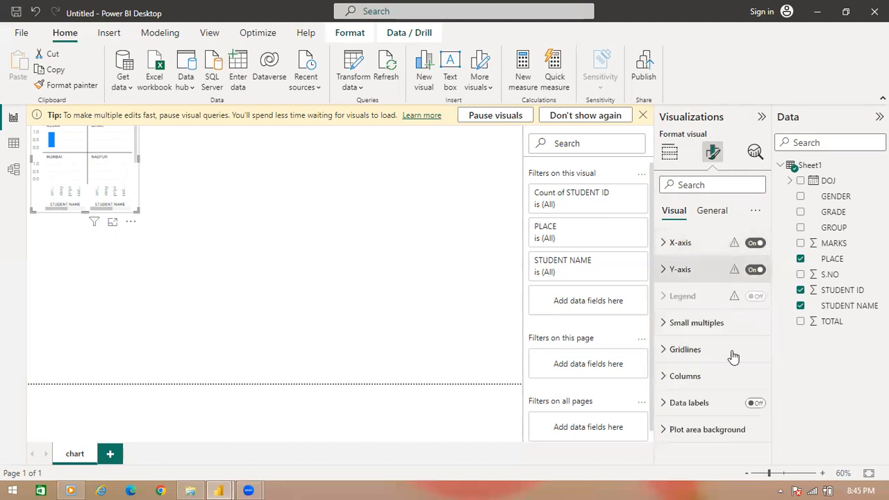
Turn on data labels for the column chart and show their series, orientation and position options.
click(759, 408)
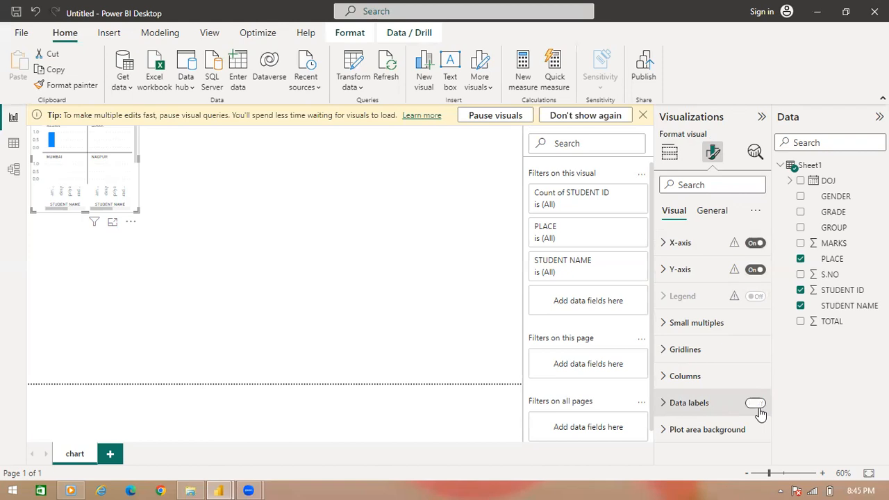
click(676, 406)
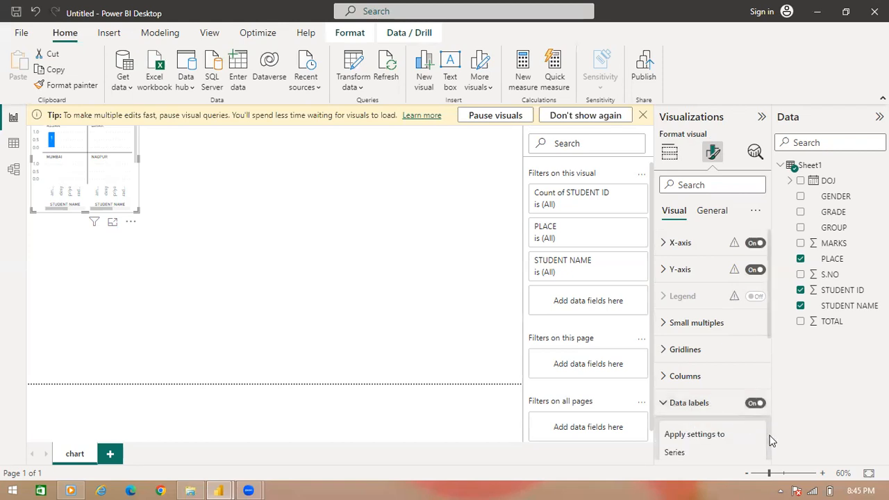
scroll(770, 440, down, 5)
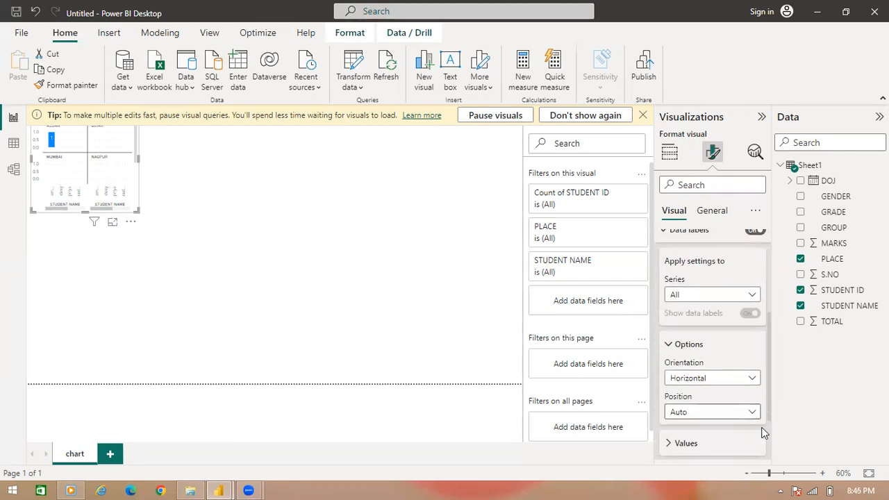
scroll(769, 440, down, 2)
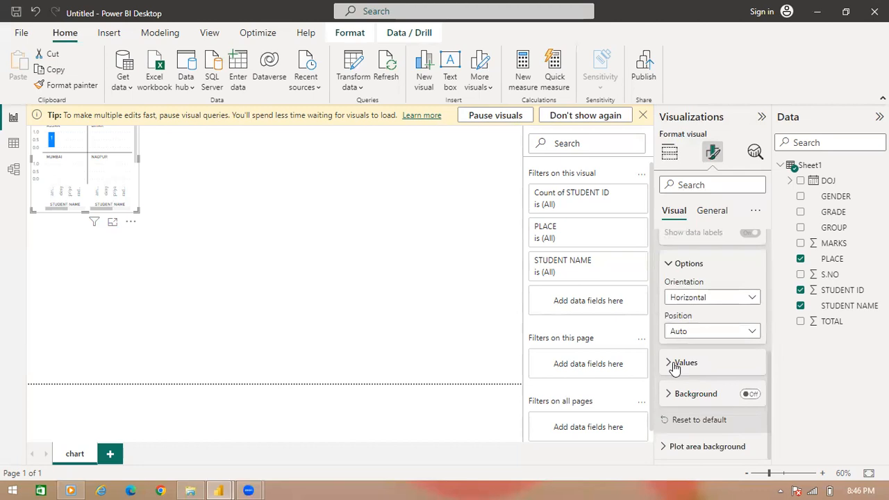
Examine the data labels' value settings, including the available display units and decimal places.
click(674, 366)
scroll(767, 442, down, 4)
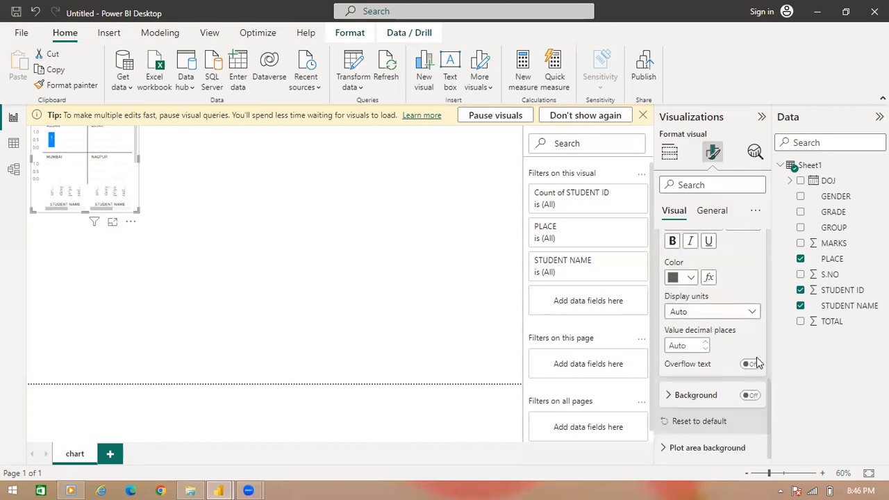
click(752, 312)
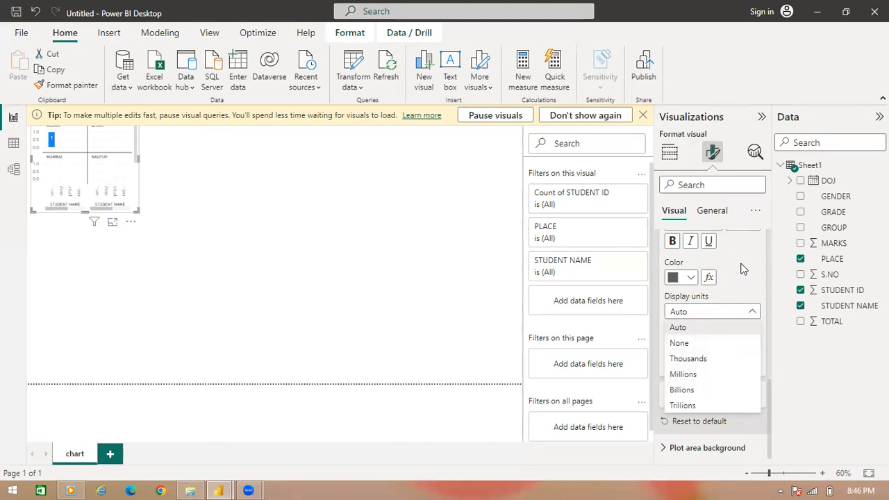
click(767, 258)
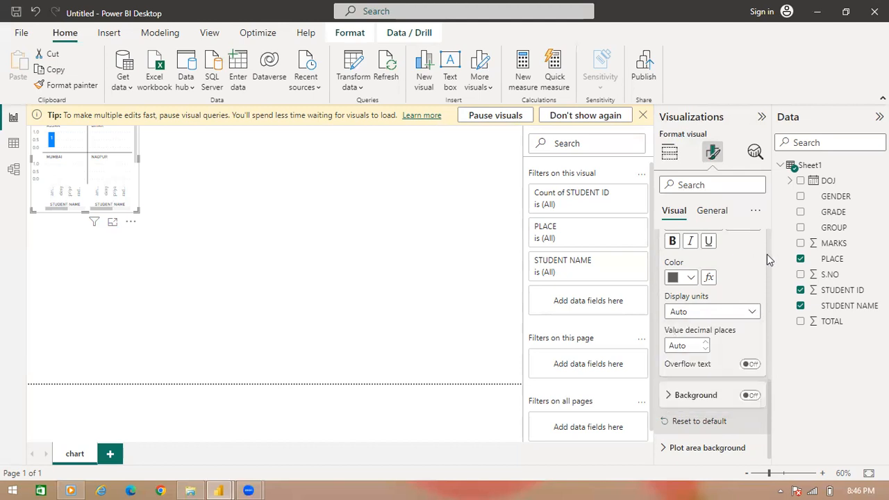
scroll(767, 258, up, 3)
scroll(767, 258, up, 3)
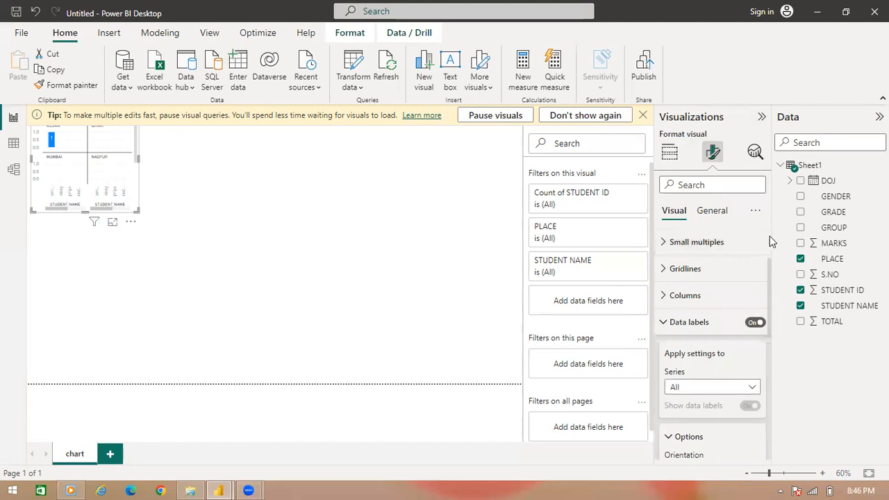
scroll(769, 241, up, 2)
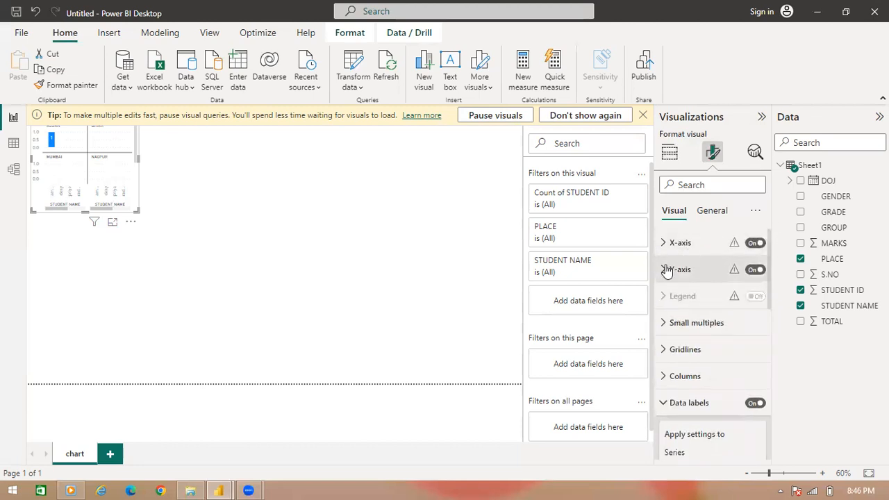
Examine the Y-axis range settings and the font, colour and display unit options of its values.
click(665, 269)
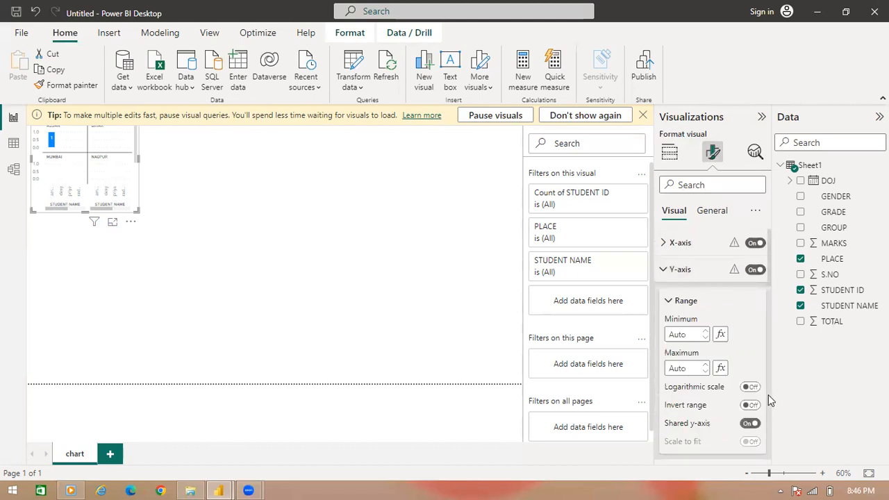
scroll(768, 395, down, 3)
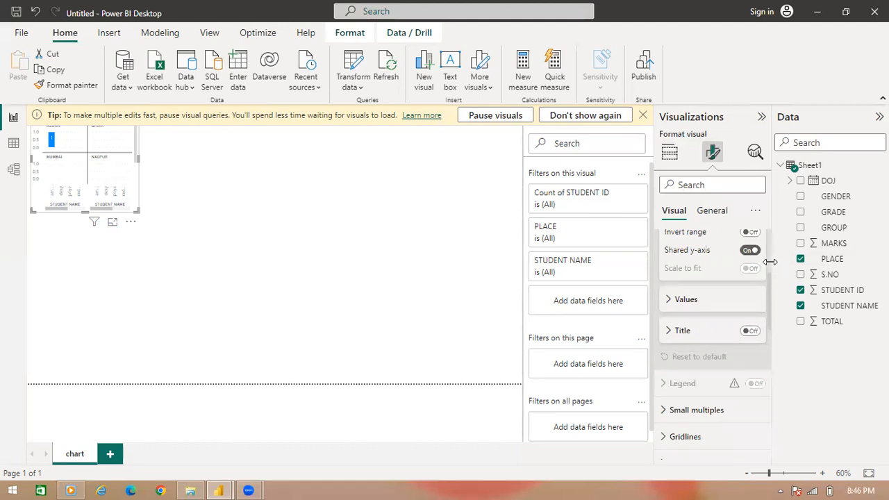
click(670, 437)
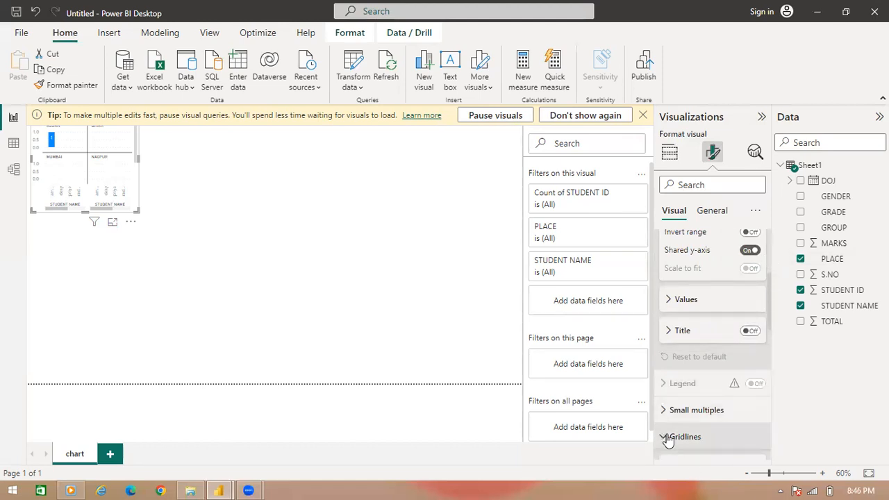
click(670, 302)
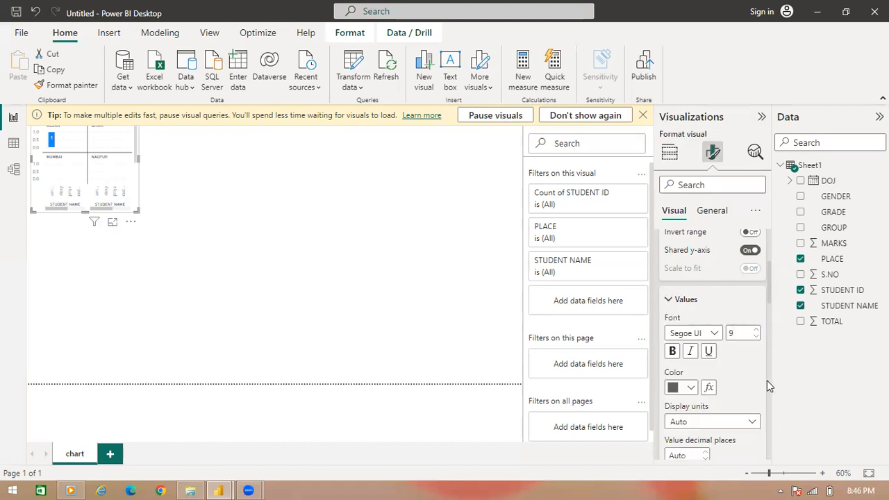
scroll(768, 386, down, 3)
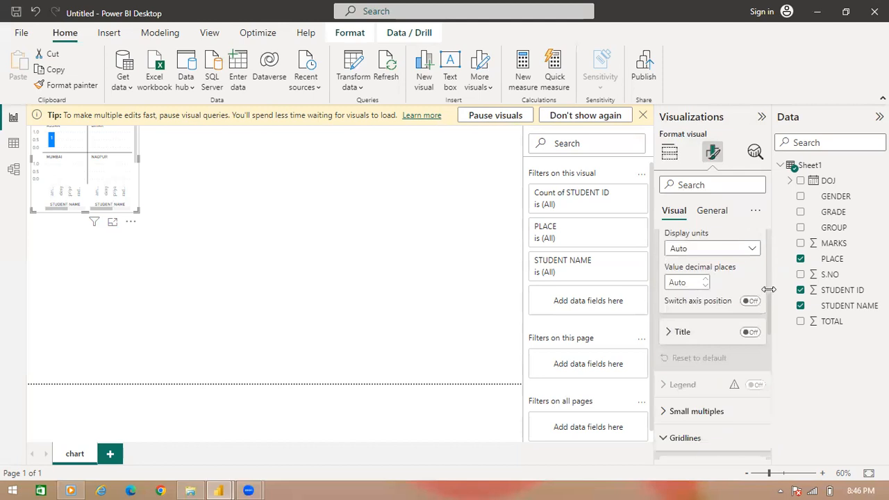
Replace the column chart's title text with STUDENT NAME in the general formatting settings.
click(713, 212)
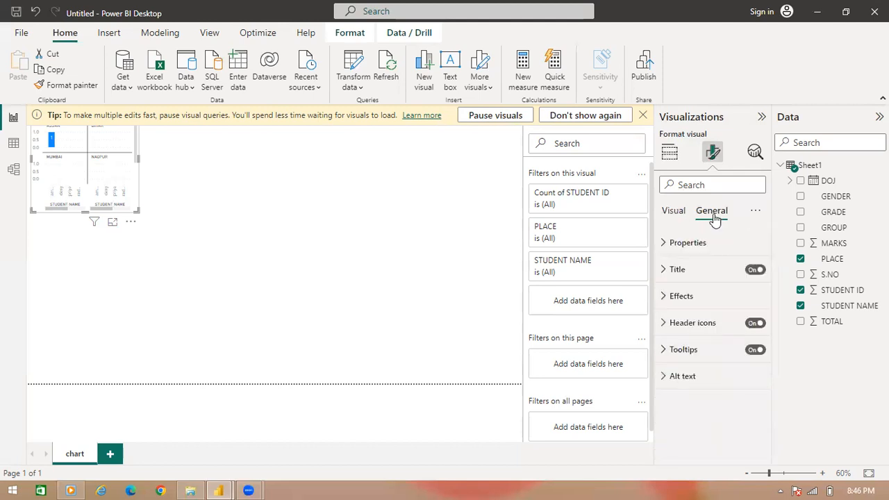
click(670, 244)
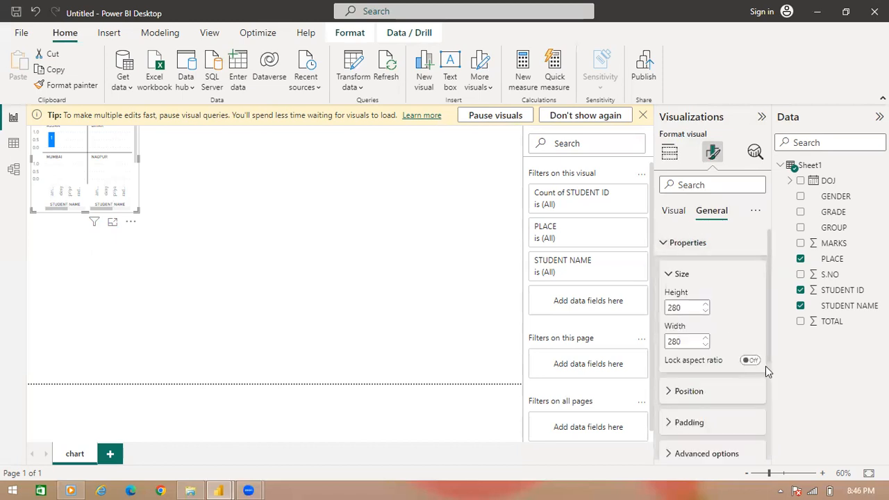
scroll(769, 393, down, 3)
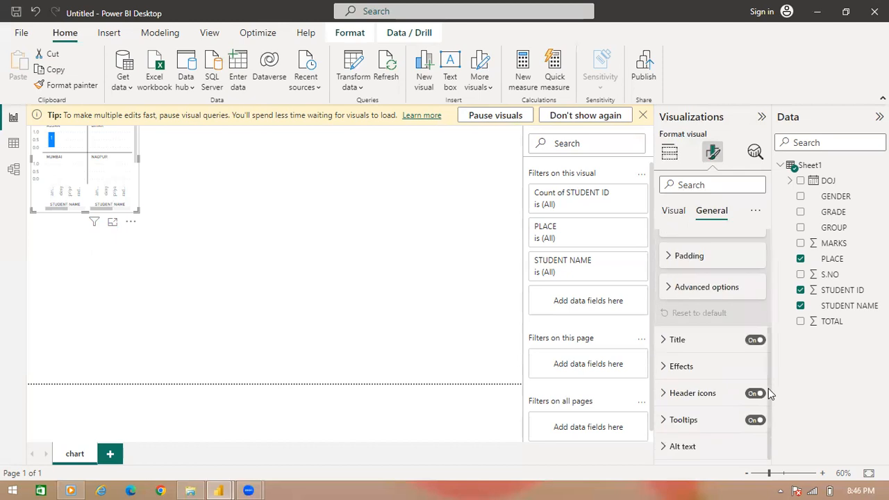
click(663, 340)
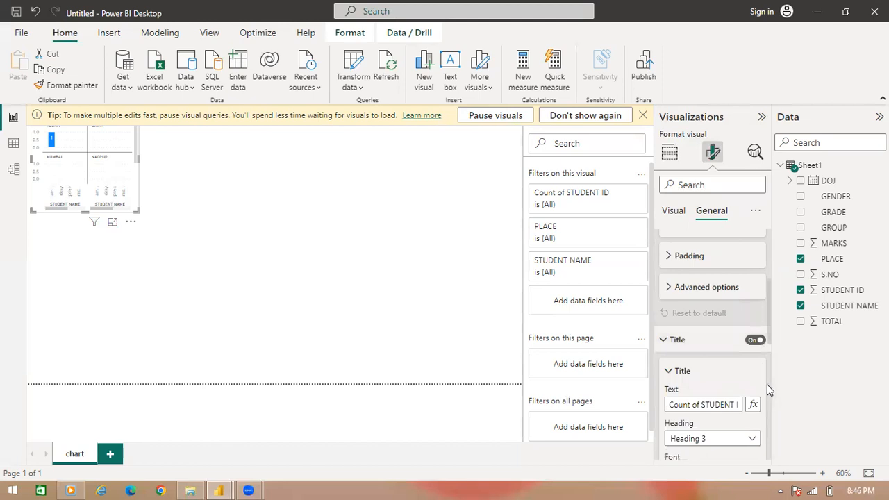
click(720, 405)
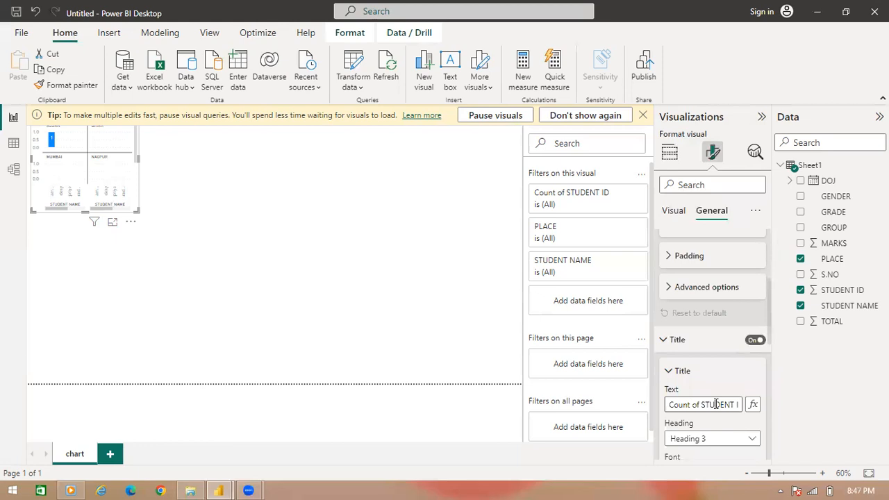
key(BackSpace)
key(BackSpace)
key(BackSpace)
key(BackSpace)
key(BackSpace)
key(BackSpace)
key(BackSpace)
key(BackSpace)
key(BackSpace)
key(BackSpace)
key(BackSpace)
key(BackSpace)
text(stu)
key(BackSpace)
key(BackSpace)
key(BackSpace)
text(STU)
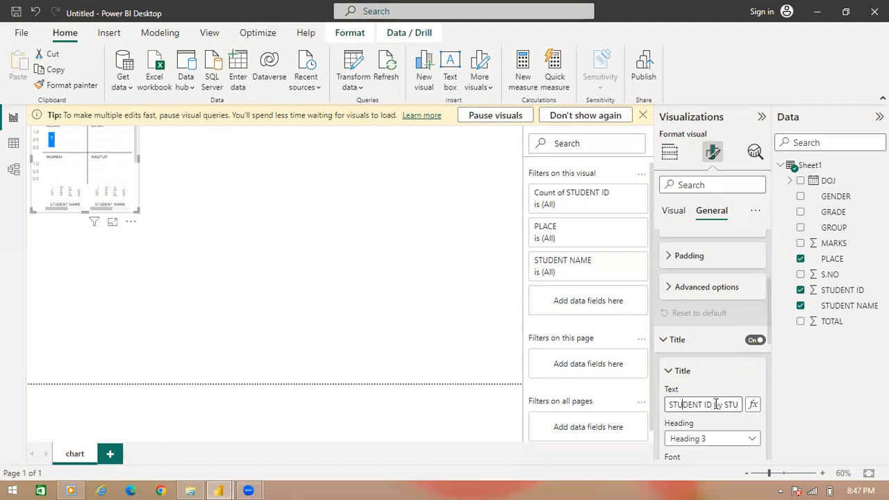
key(End)
key(BackSpace)
key(BackSpace)
key(BackSpace)
key(BackSpace)
key(BackSpace)
key(BackSpace)
key(BackSpace)
key(BackSpace)
key(BackSpace)
key(BackSpace)
key(BackSpace)
key(BackSpace)
key(BackSpace)
key(BackSpace)
key(BackSpace)
key(BackSpace)
key(BackSpace)
key(BackSpace)
key(BackSpace)
key(BackSpace)
key(BackSpace)
key(BackSpace)
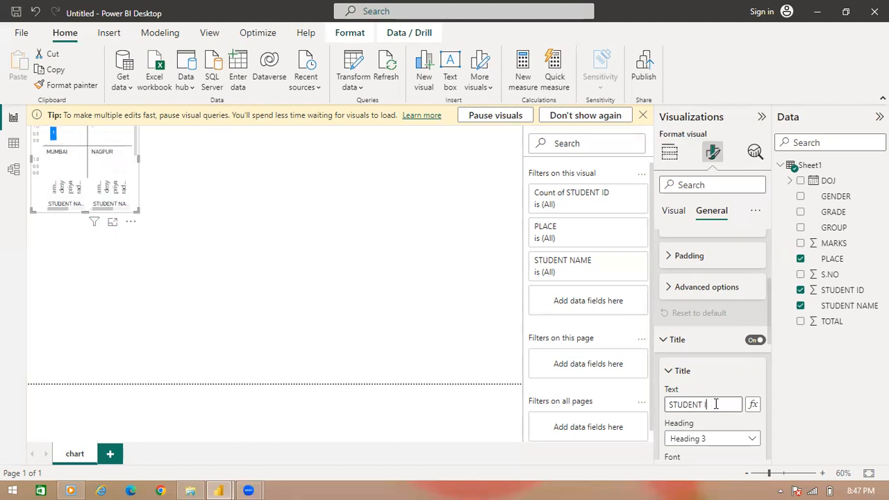
text(NAME)
Examine the chart's title formatting options and its effects, including background colour, transparency, border and shadow.
scroll(768, 430, down, 3)
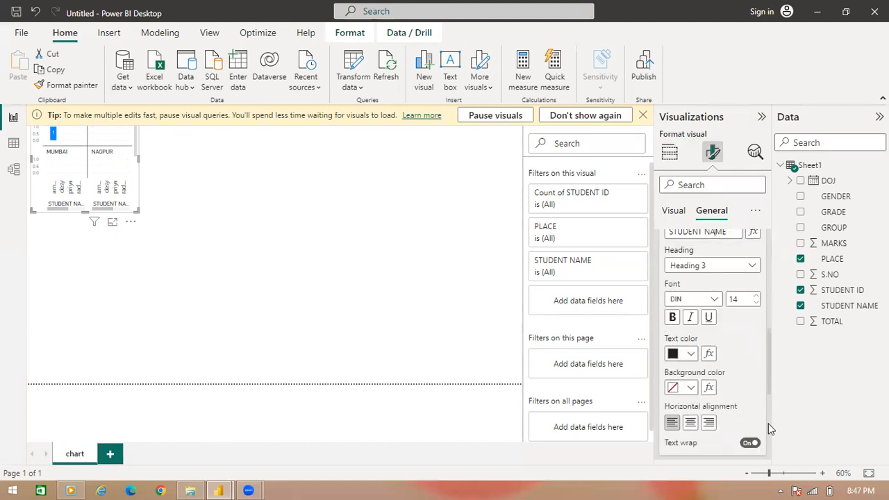
scroll(767, 431, down, 3)
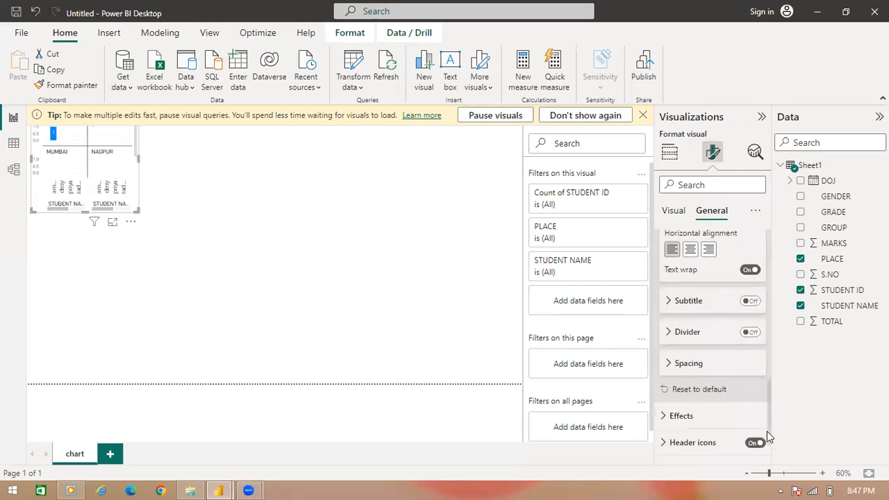
click(669, 417)
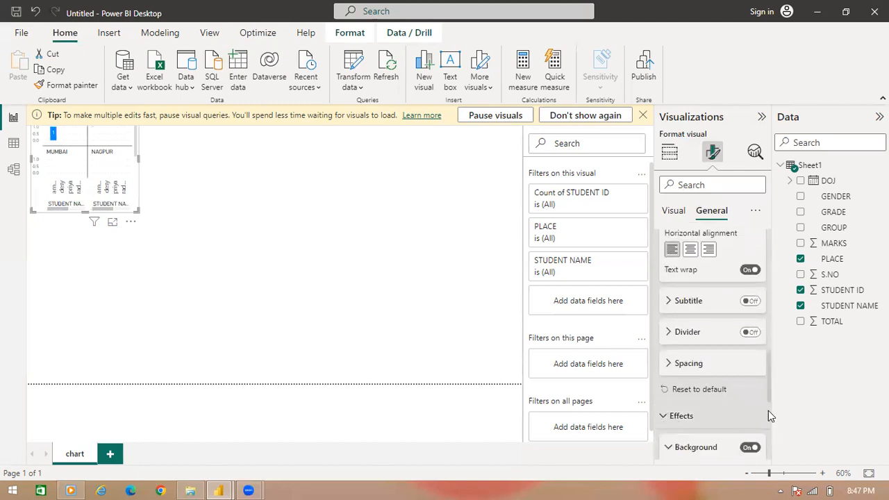
scroll(769, 439, down, 5)
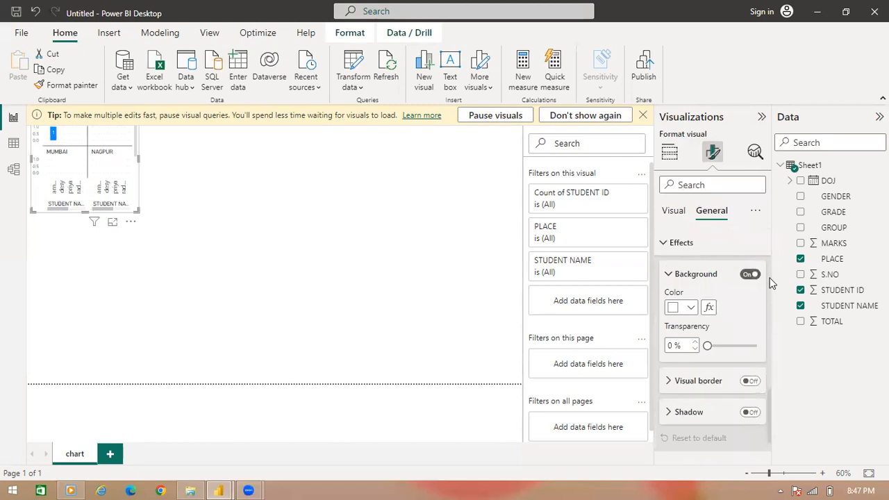
scroll(767, 280, up, 3)
scroll(767, 280, up, 8)
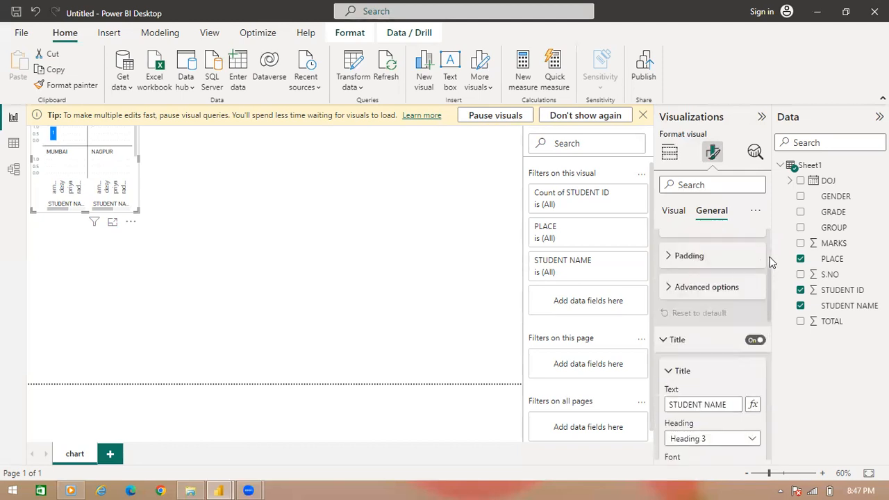
scroll(771, 263, up, 3)
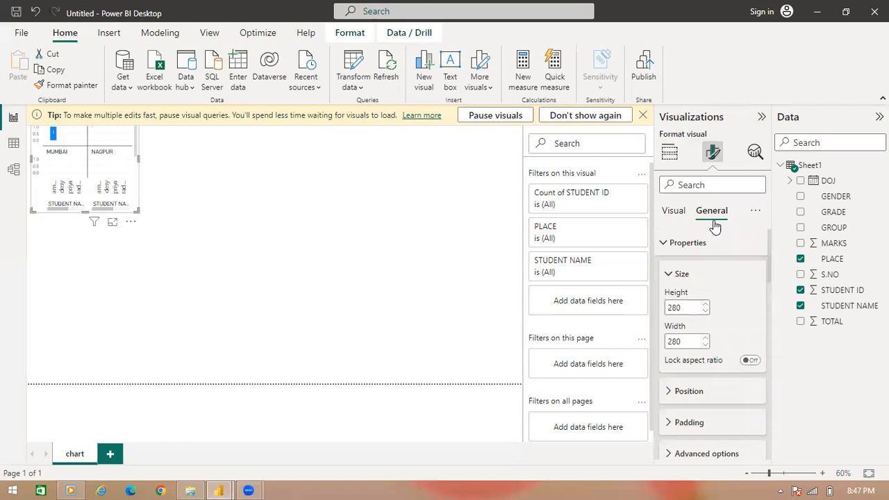
Examine the chart's general properties, including size and padding, and review the title's text, font and alignment settings.
click(665, 244)
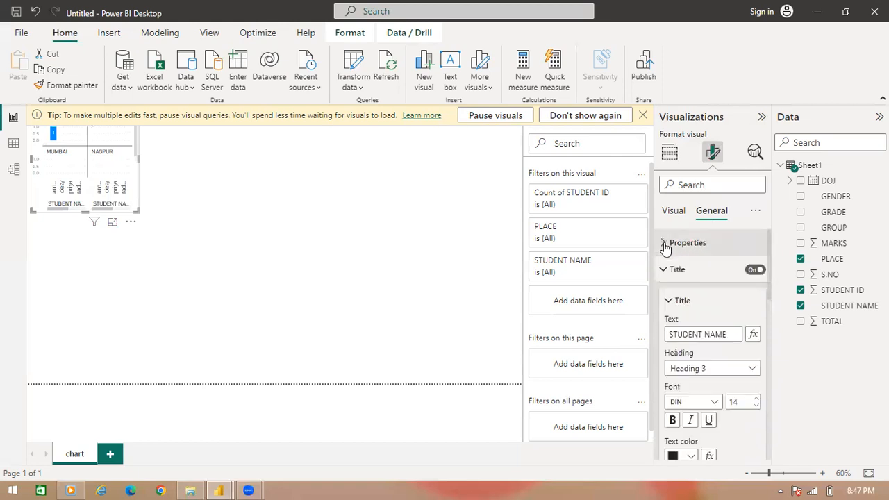
click(665, 244)
click(665, 244)
click(664, 245)
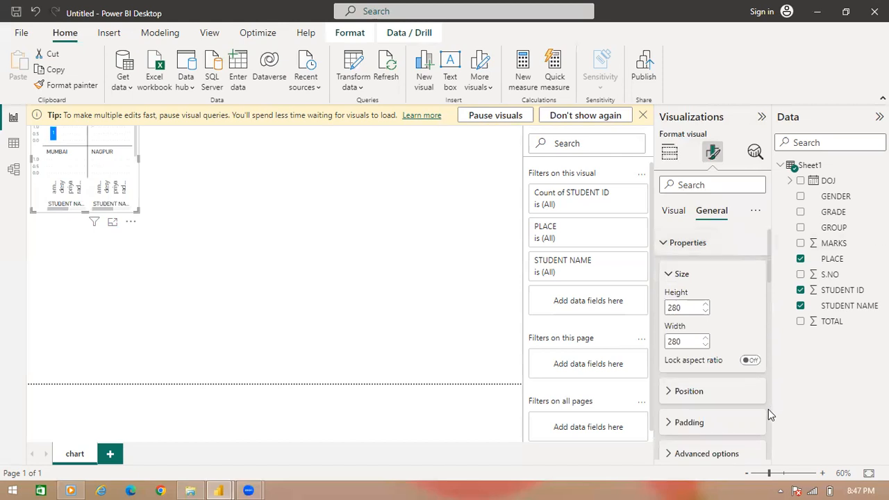
click(672, 425)
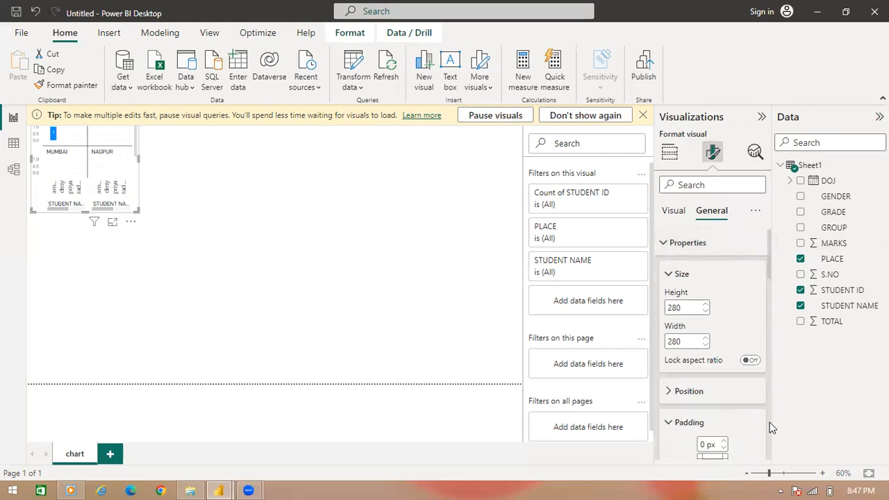
scroll(769, 426, down, 3)
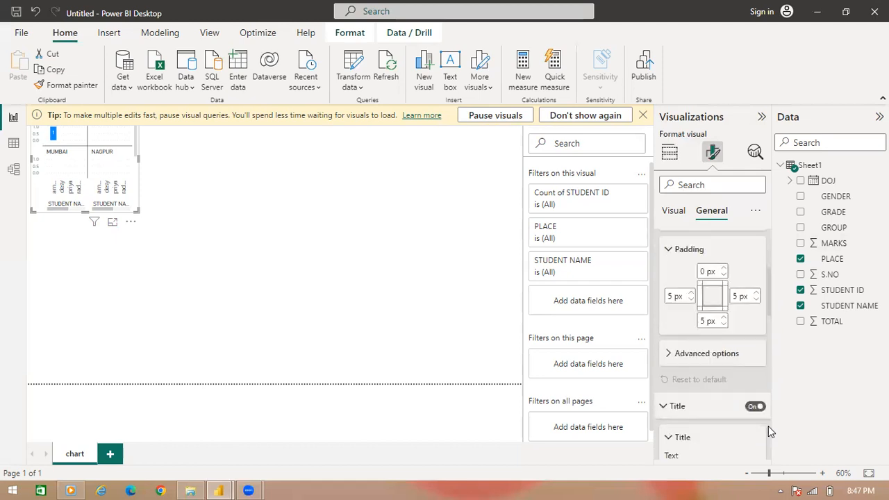
scroll(768, 425, down, 3)
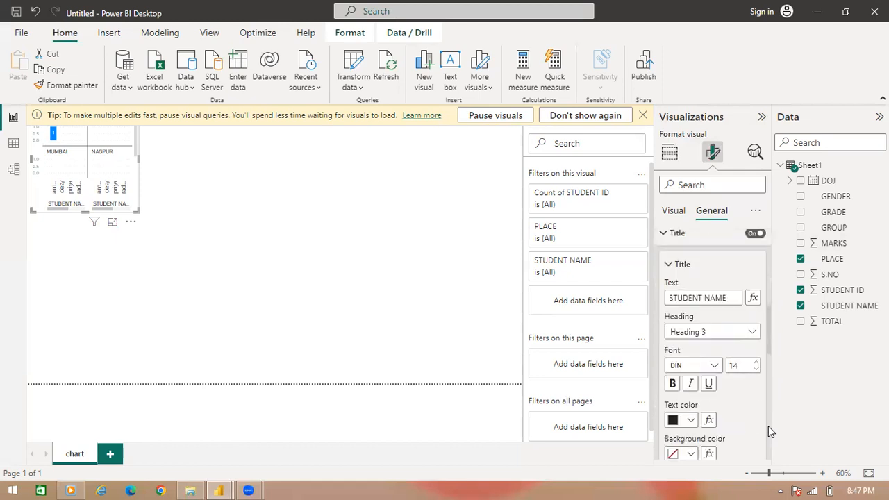
scroll(768, 426, down, 3)
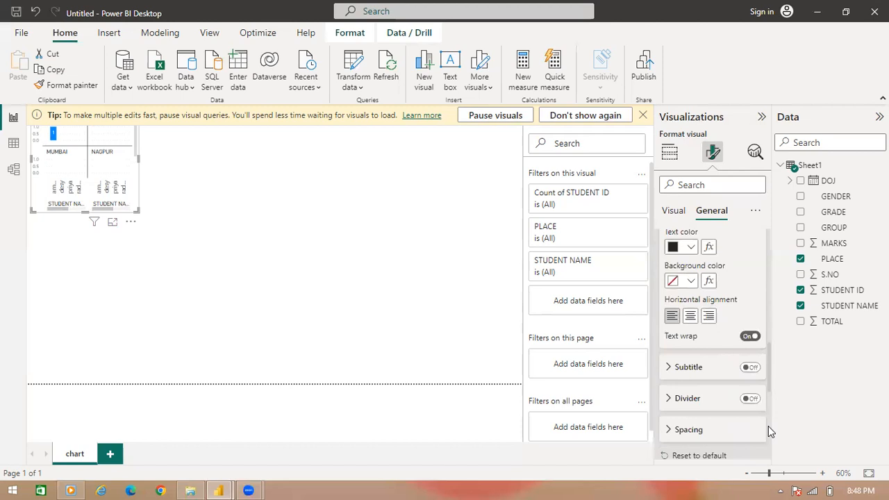
Set the chart's background colour to a light blue theme shade in the general effects settings.
scroll(768, 435, down, 3)
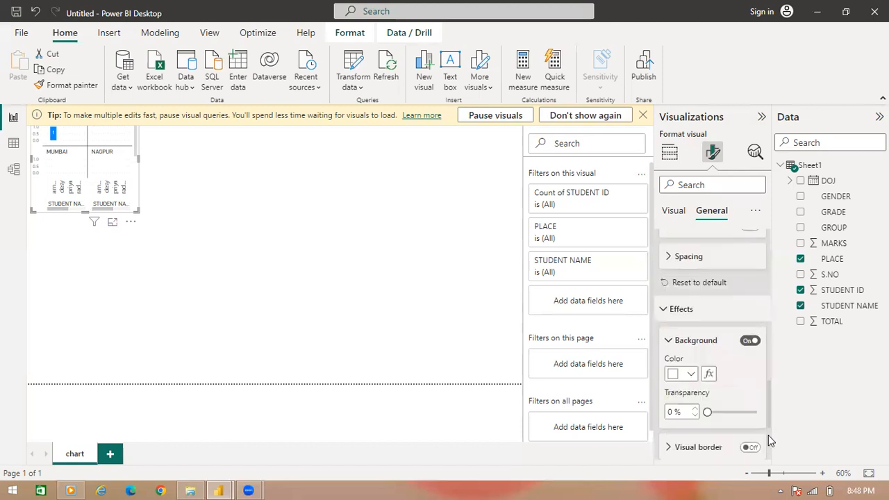
scroll(769, 440, down, 3)
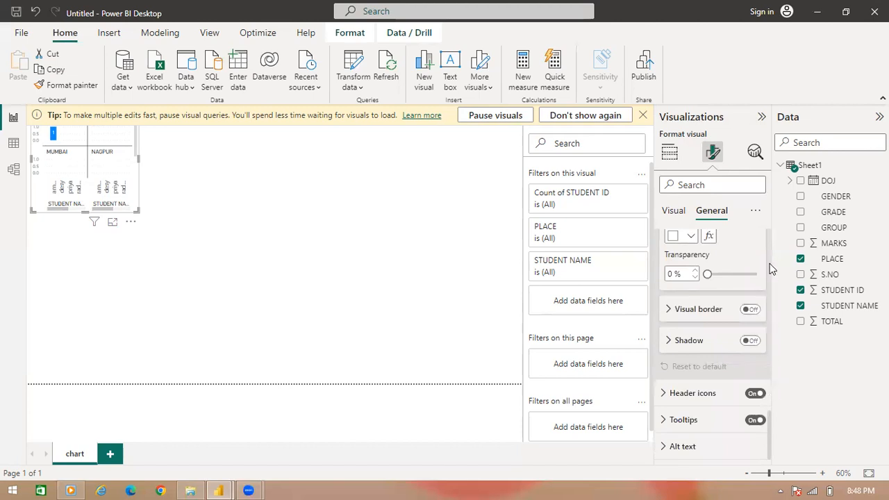
scroll(769, 263, up, 15)
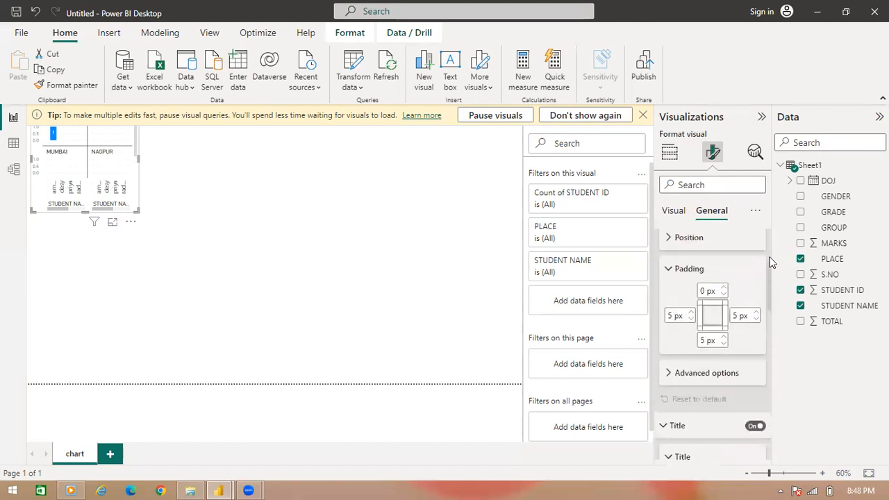
scroll(768, 243, up, 3)
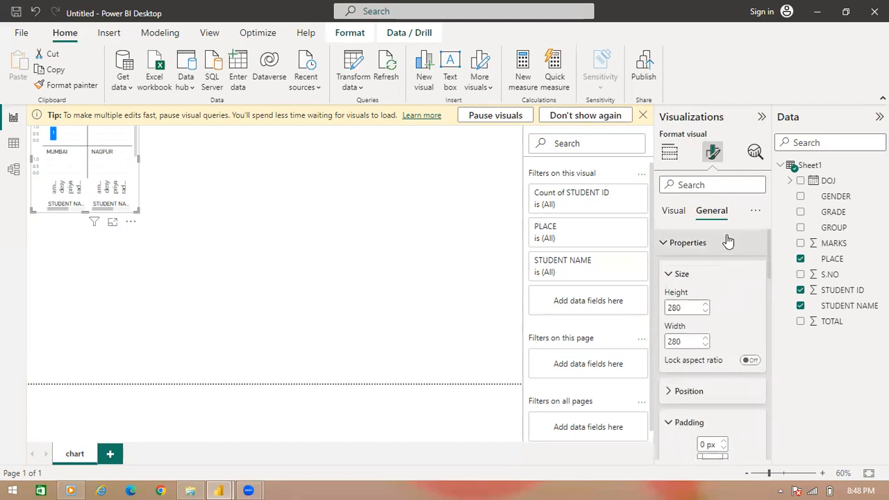
click(672, 247)
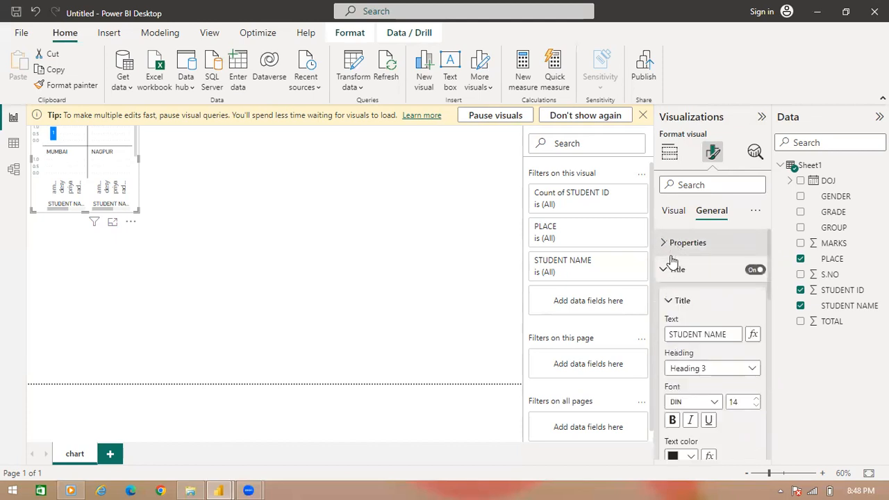
click(668, 275)
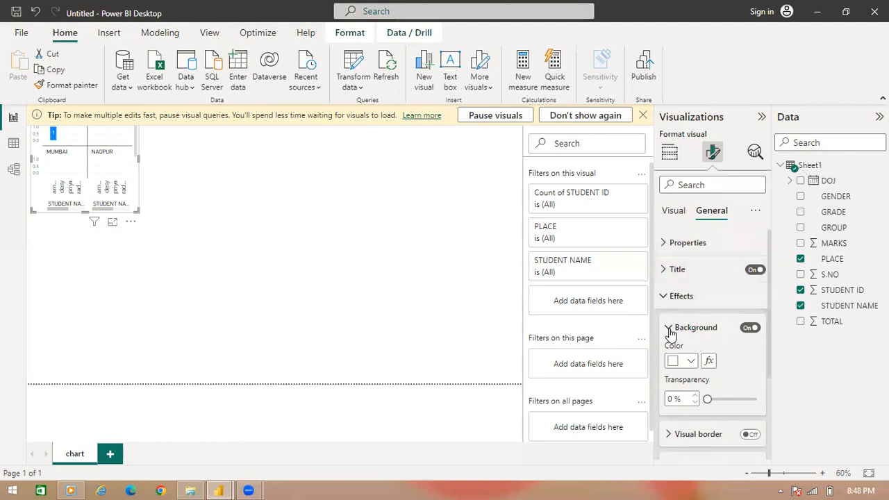
click(691, 362)
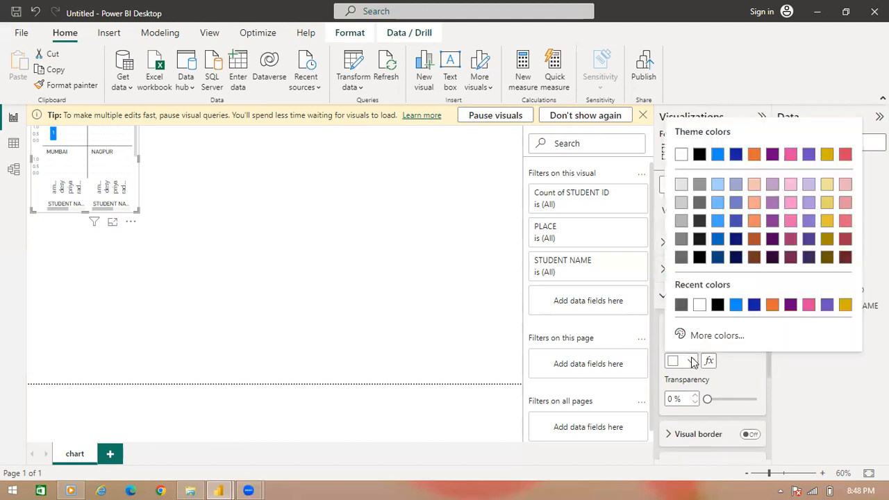
click(717, 202)
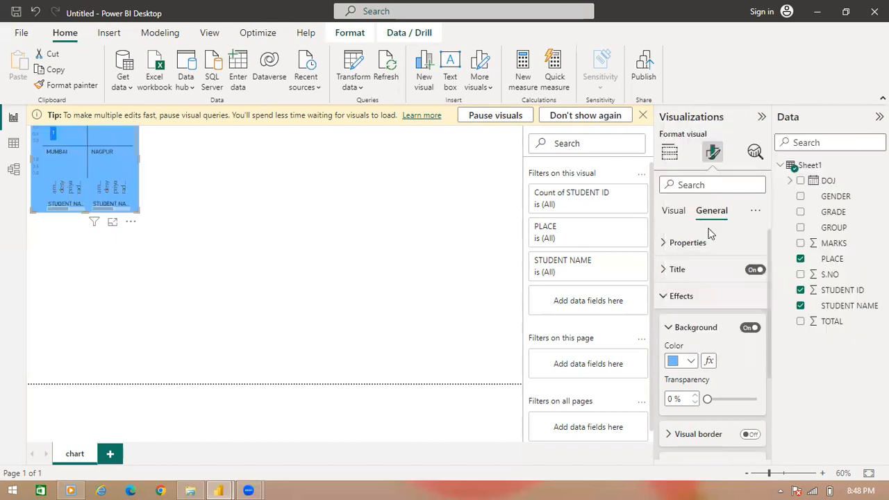
click(688, 366)
click(769, 410)
scroll(767, 415, down, 3)
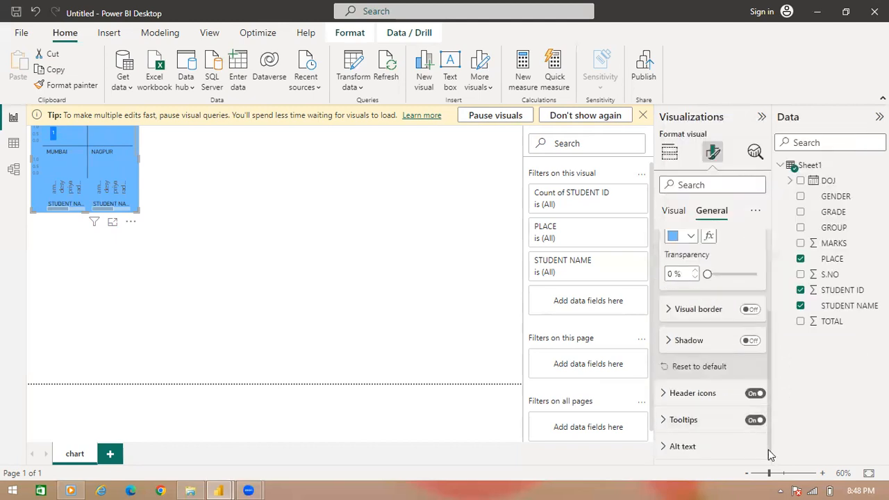
Set the default colour of the chart's columns to a pink theme shade in the visual formatting settings.
click(680, 213)
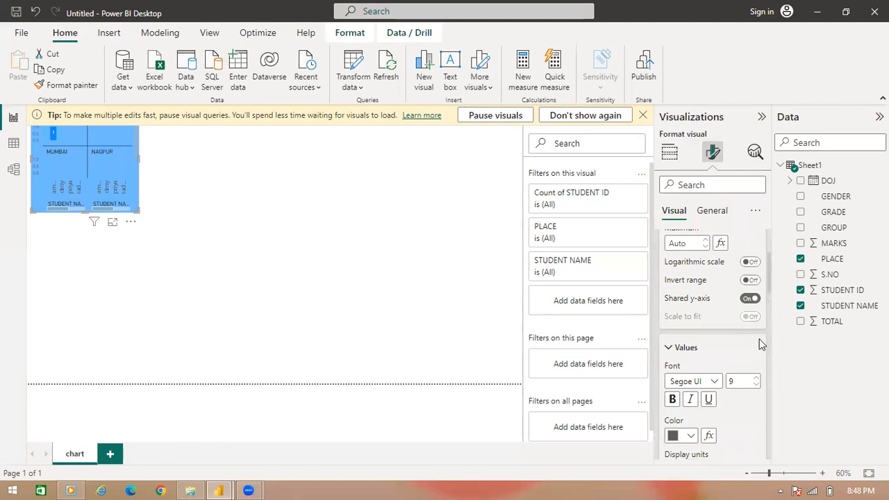
scroll(768, 244, up, 3)
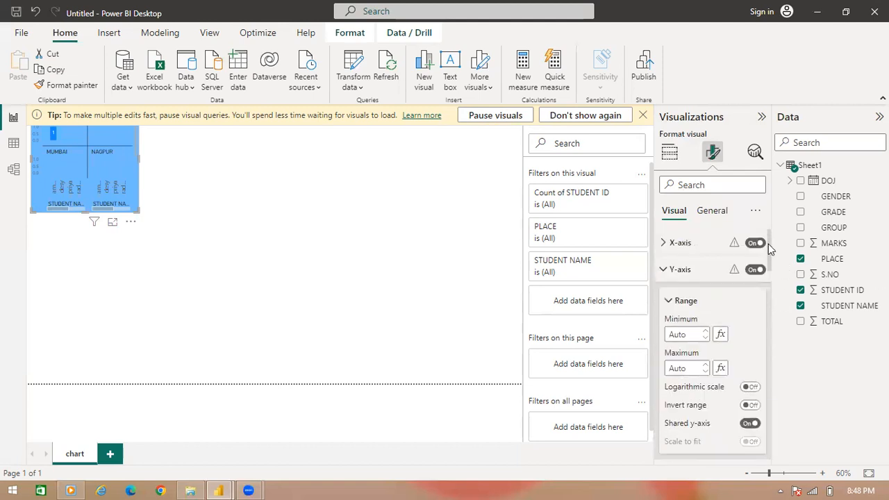
click(664, 245)
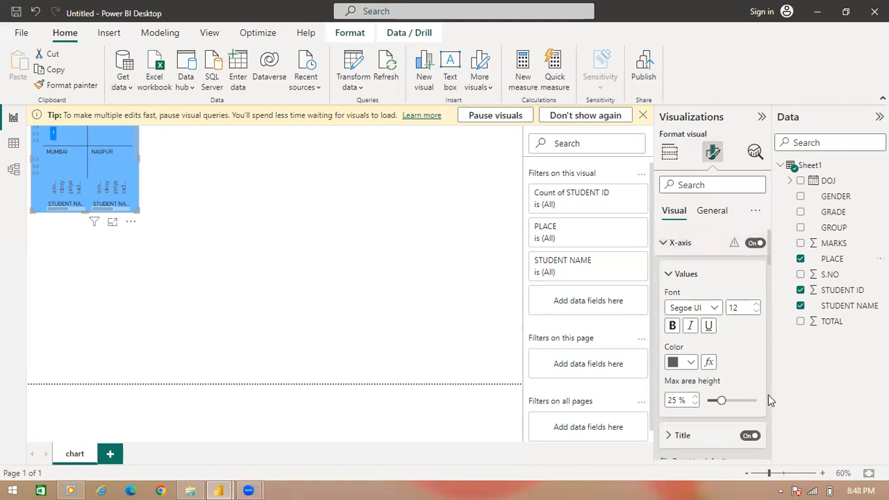
scroll(769, 395, down, 3)
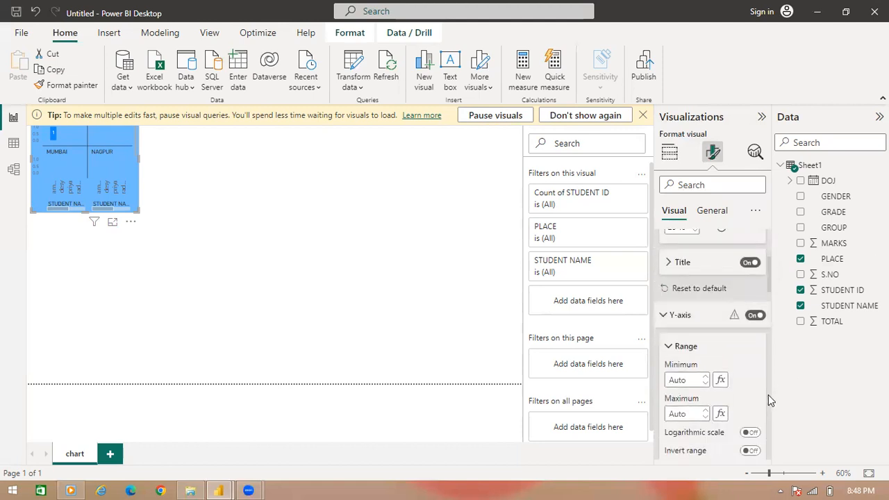
scroll(768, 395, down, 4)
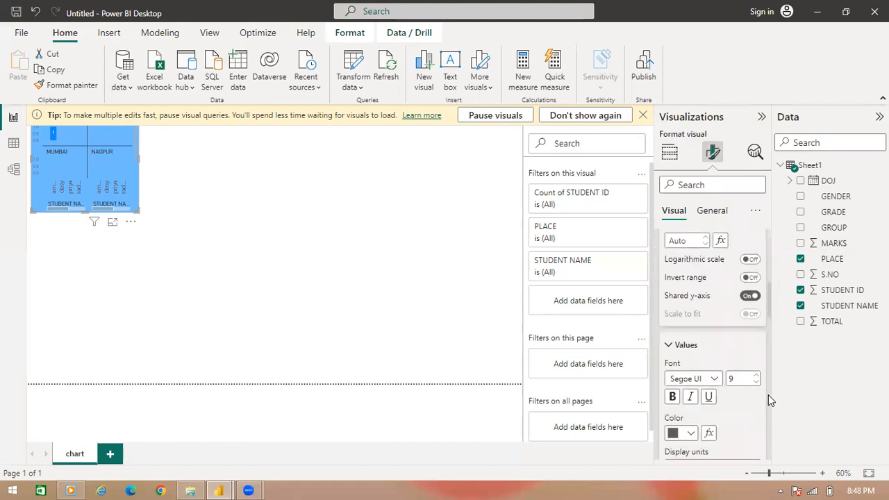
scroll(768, 394, down, 3)
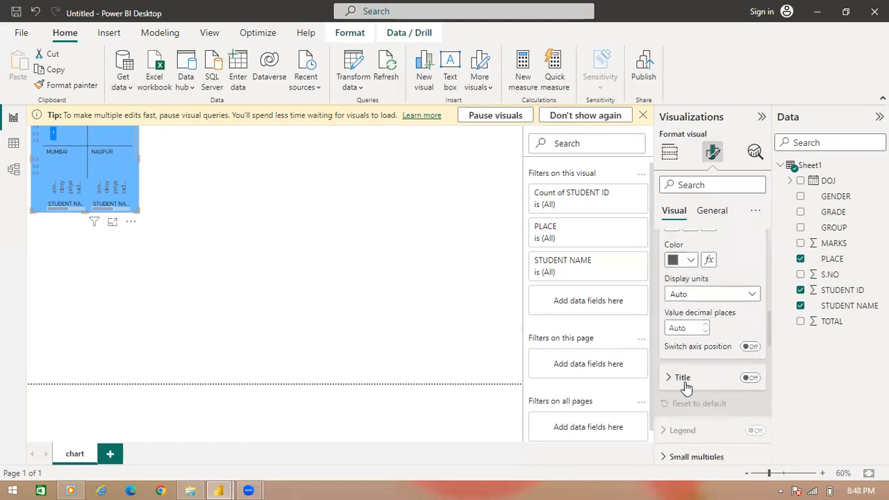
scroll(768, 412, down, 3)
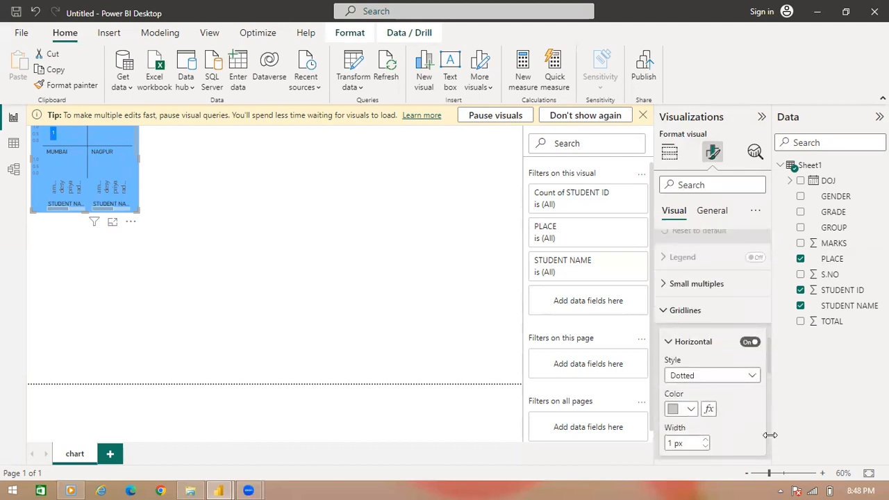
scroll(768, 438, down, 5)
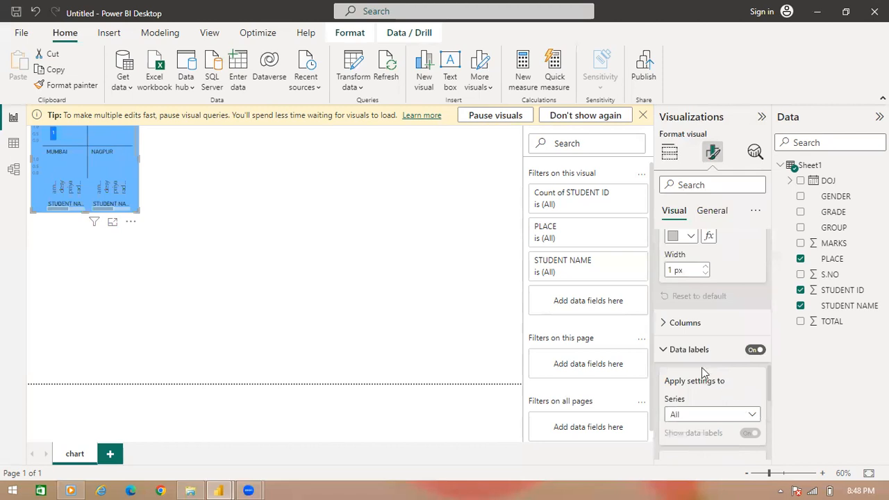
click(668, 324)
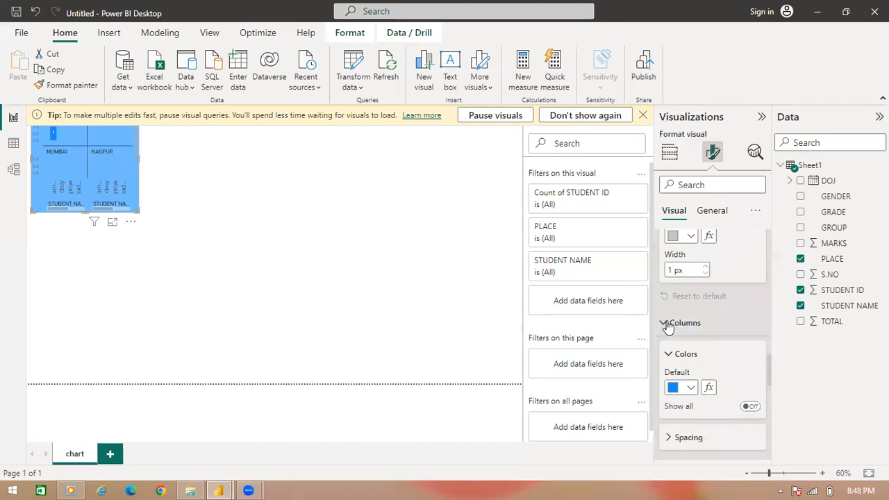
click(691, 393)
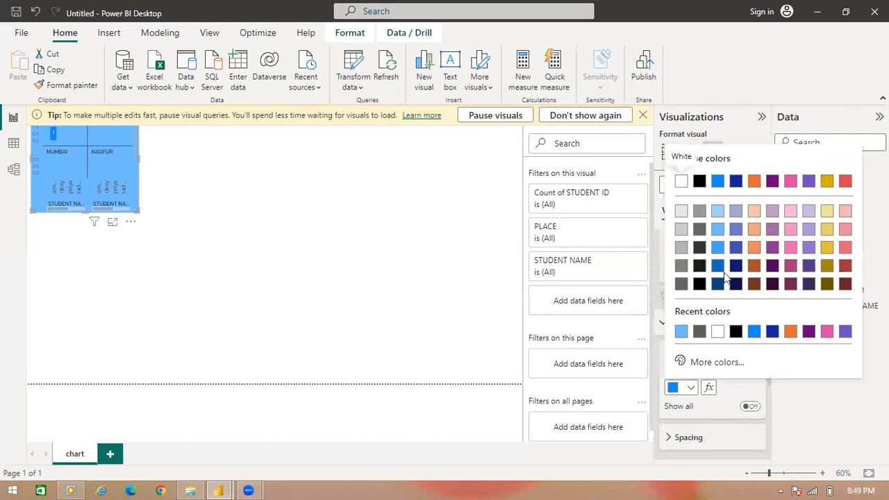
click(793, 254)
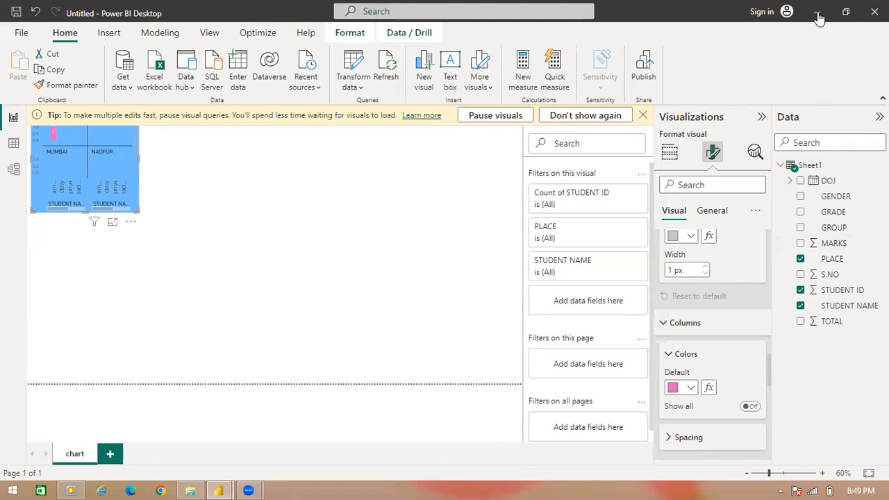
Dismiss the tip about pausing visual queries and convert the clustered column chart to a stacked column chart.
click(643, 116)
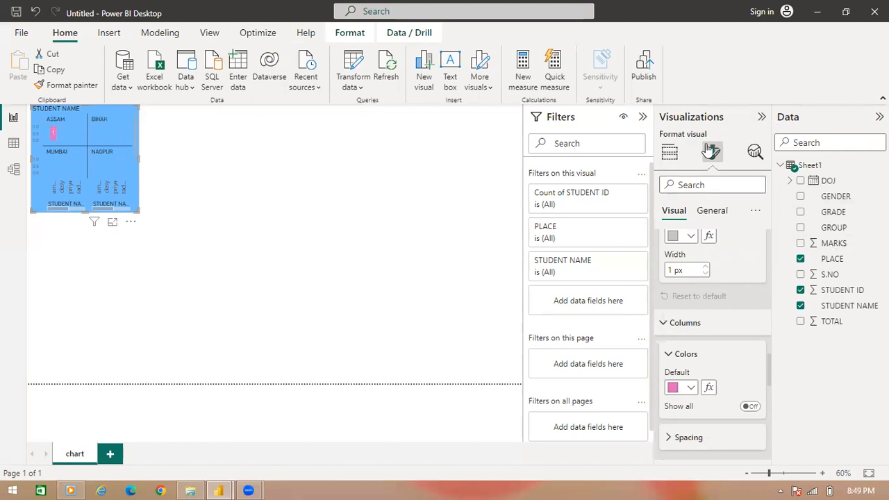
click(670, 153)
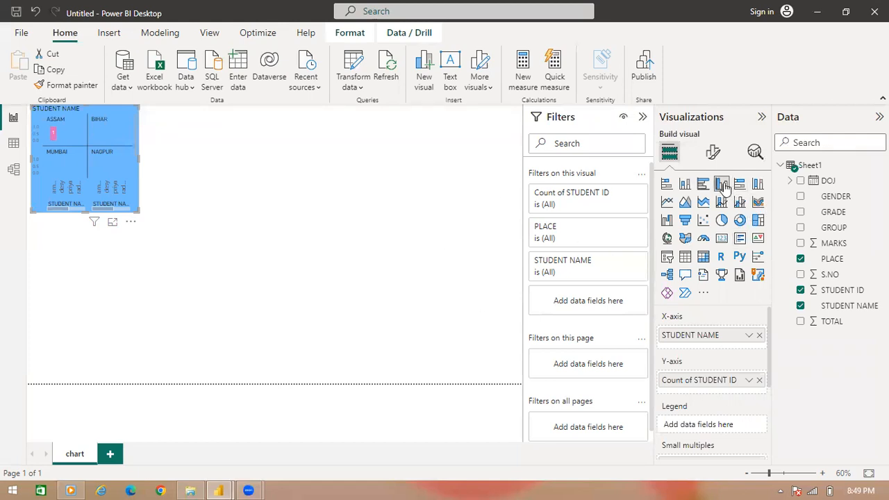
click(685, 186)
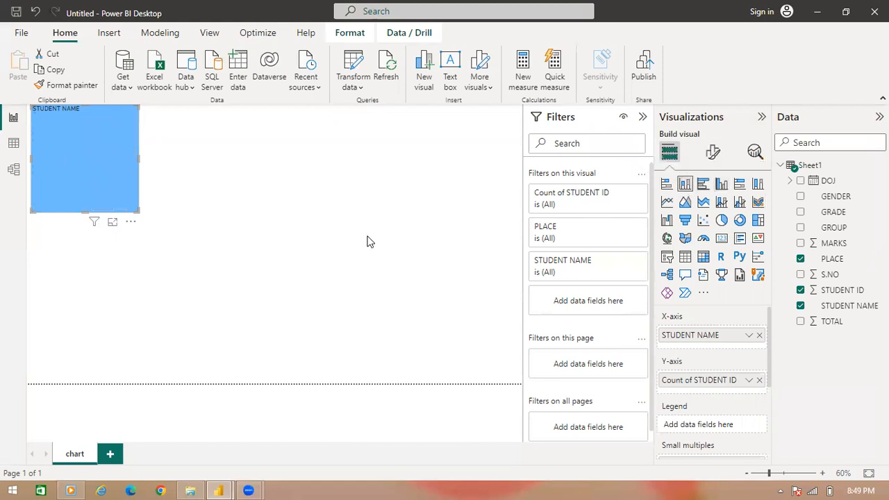